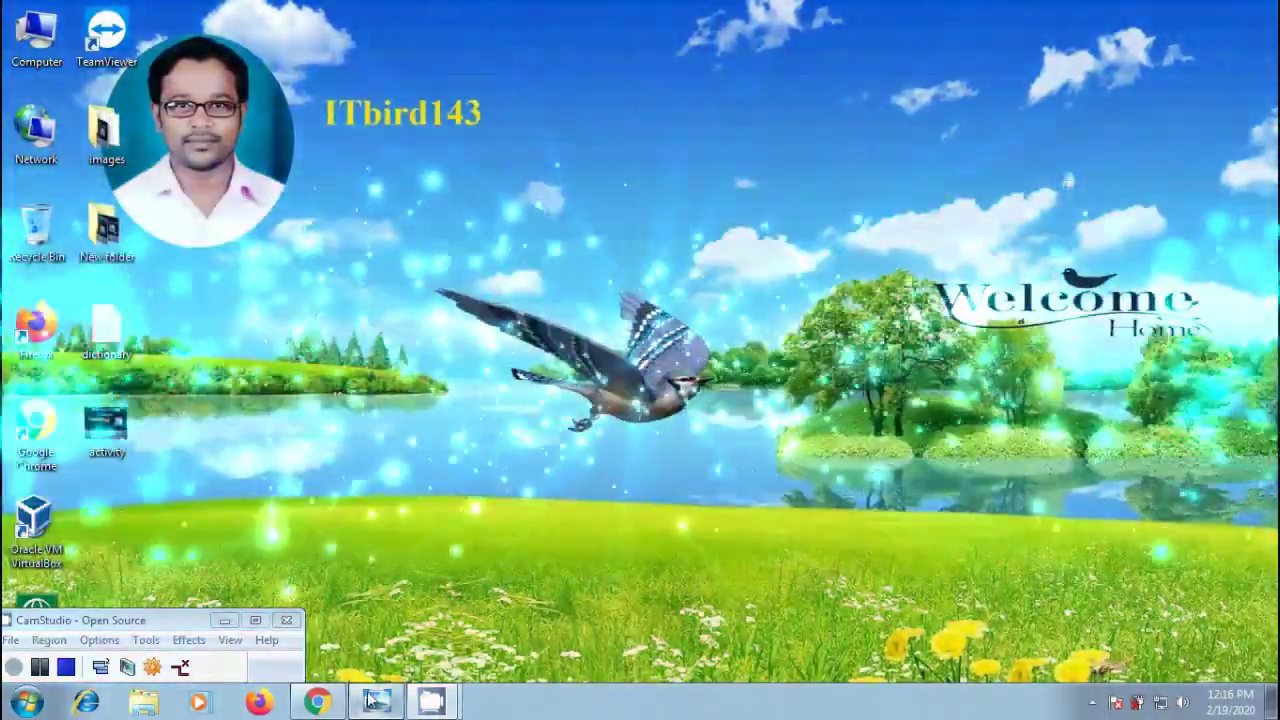
- Restore Windows Photo Viewer showing the 'Delete Activities Manually' title image for Google Chrome
left_click(373, 701)
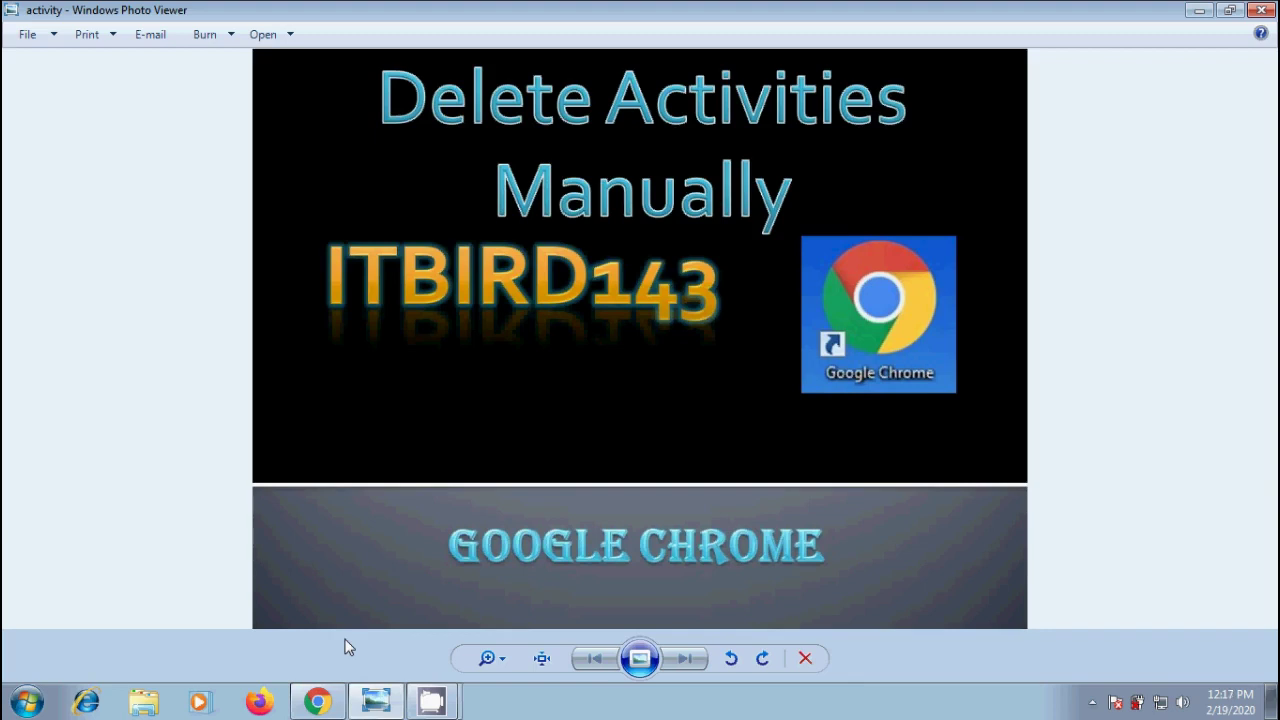
- Bring Chrome forward and sign in to the saved Google account with its password
left_click(324, 702)
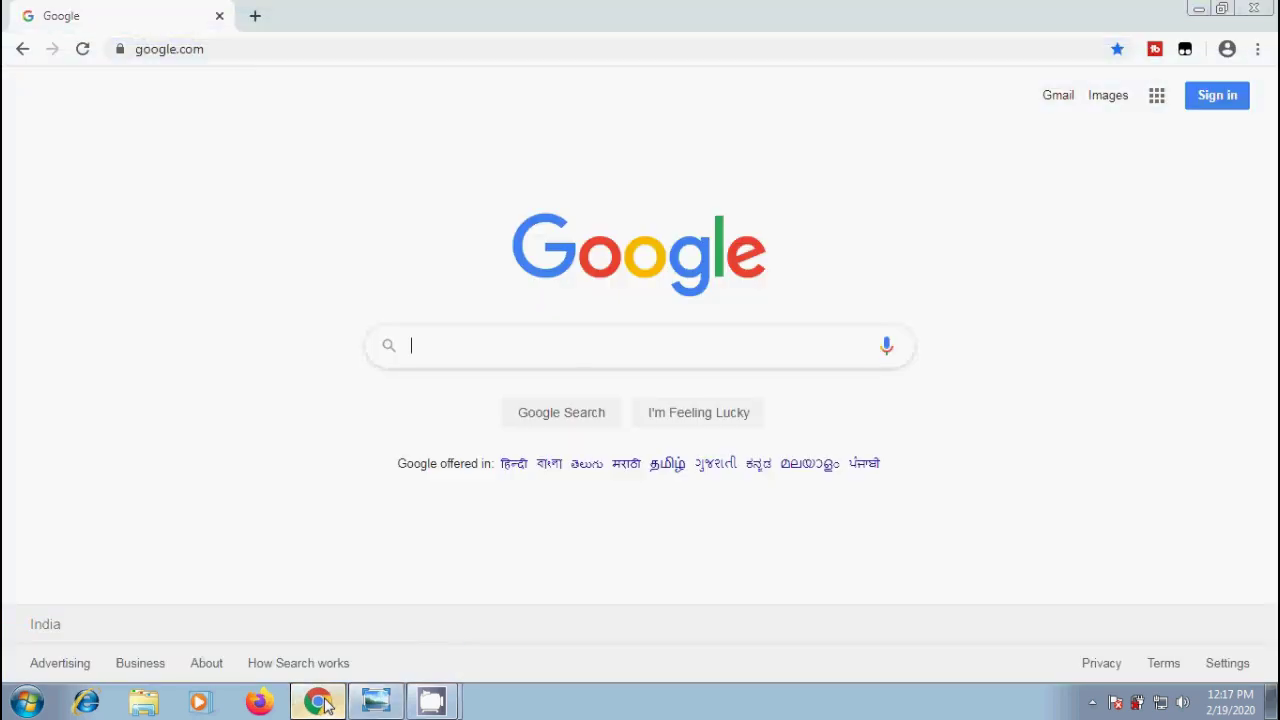
left_click(1213, 101)
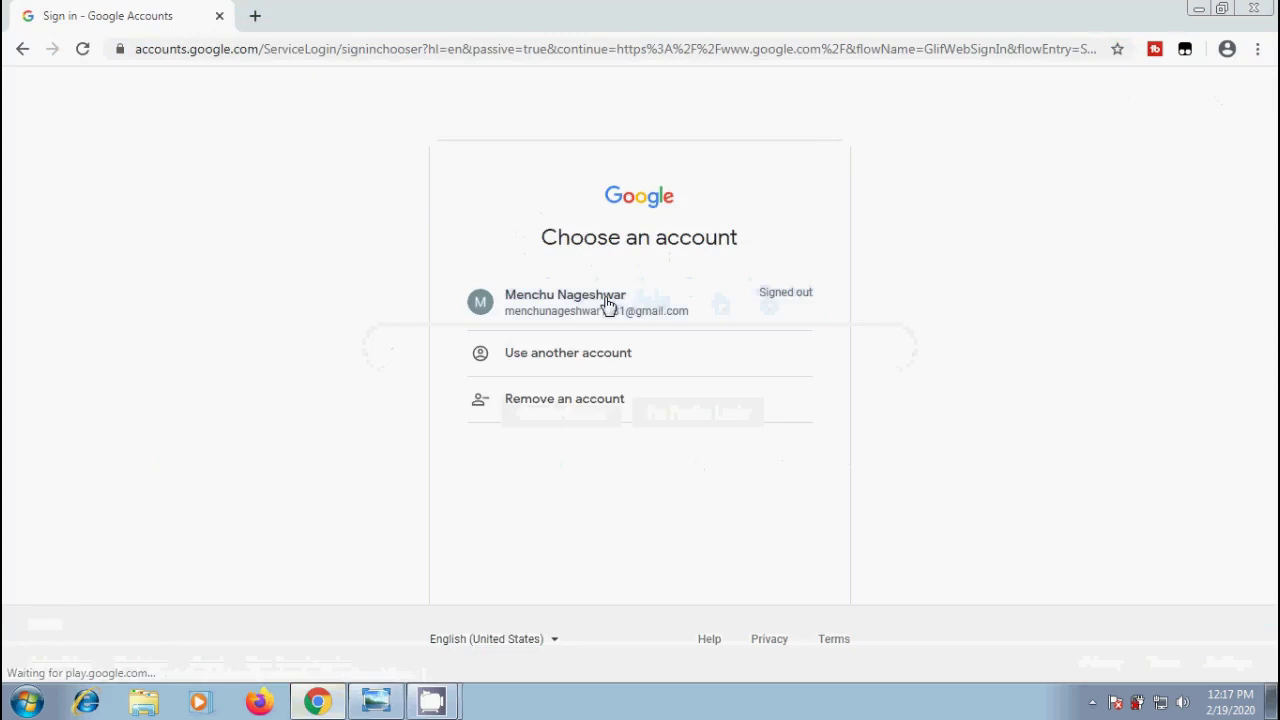
left_click(609, 305)
type("••")
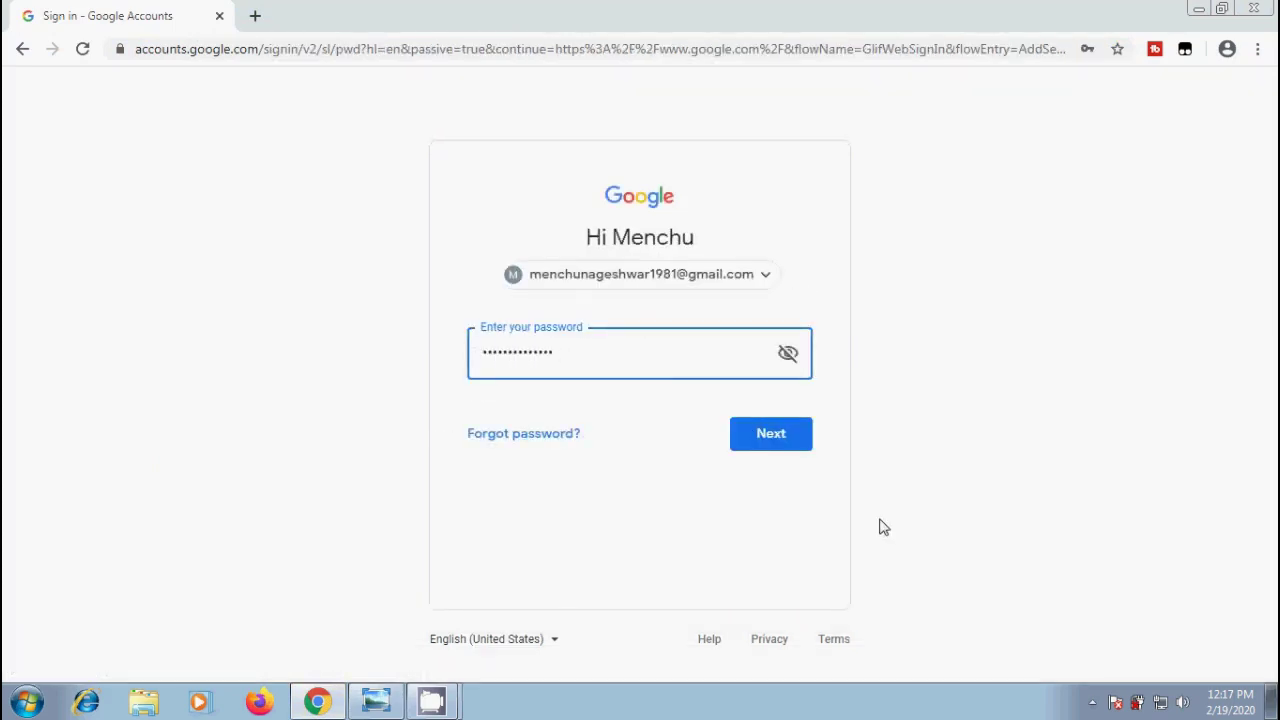
left_click(797, 434)
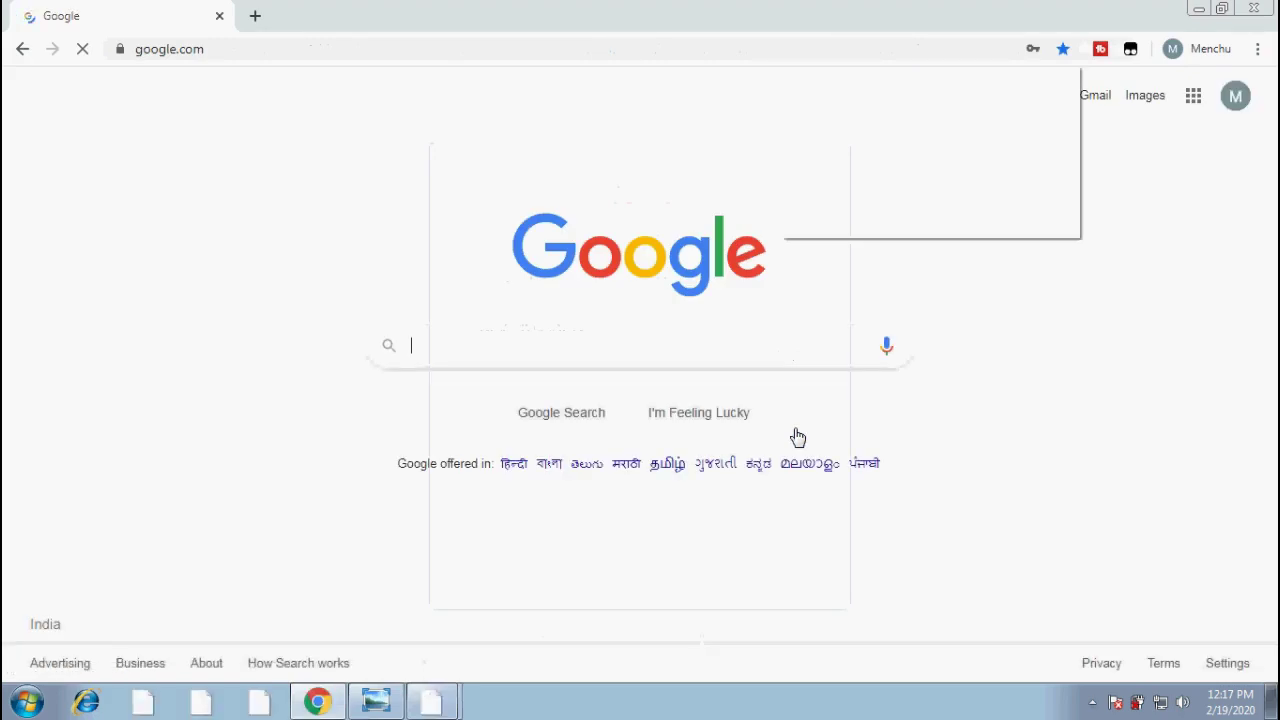
left_click(1235, 95)
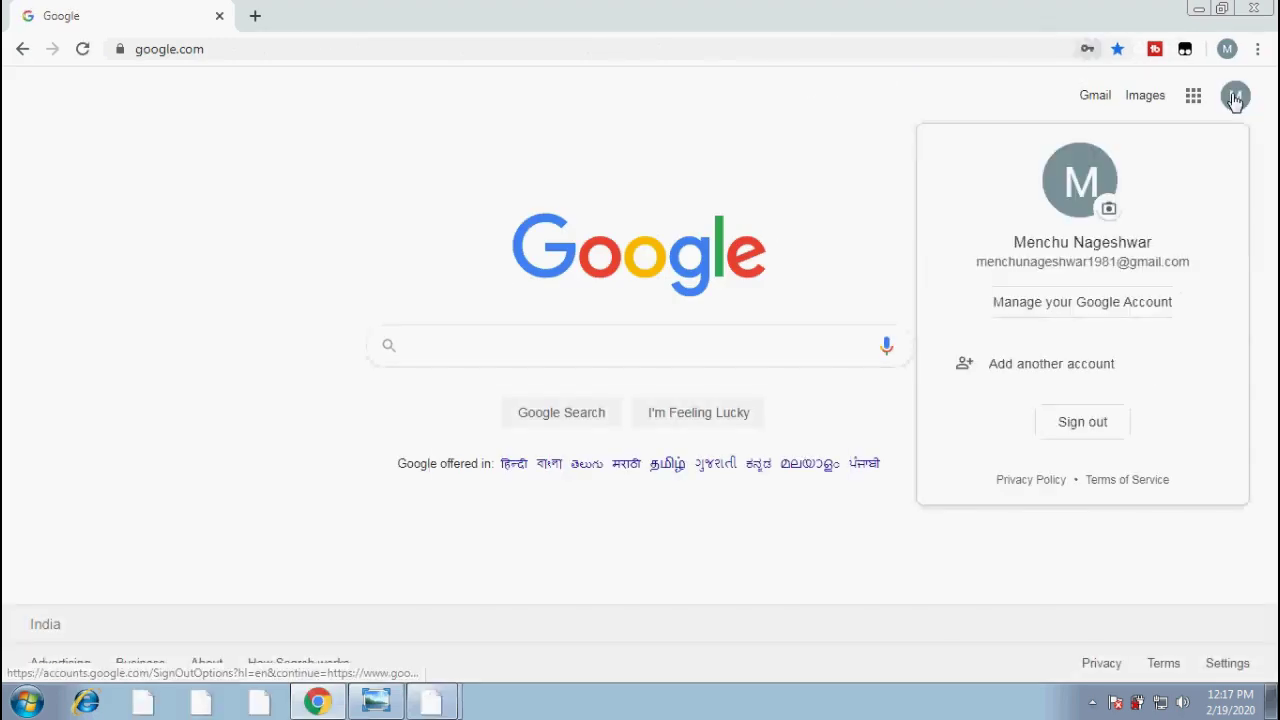
- Go to Manage your Google Account, then Data & personalization, and open My Activity
left_click(1128, 302)
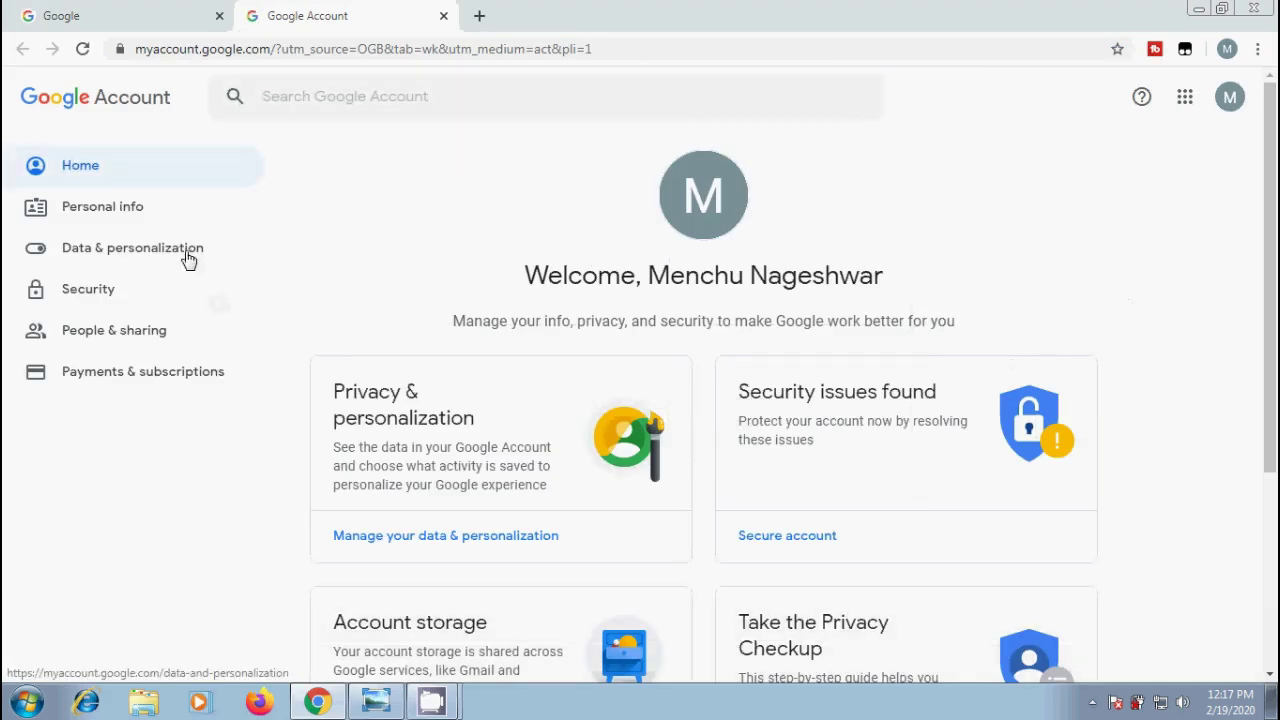
left_click(188, 259)
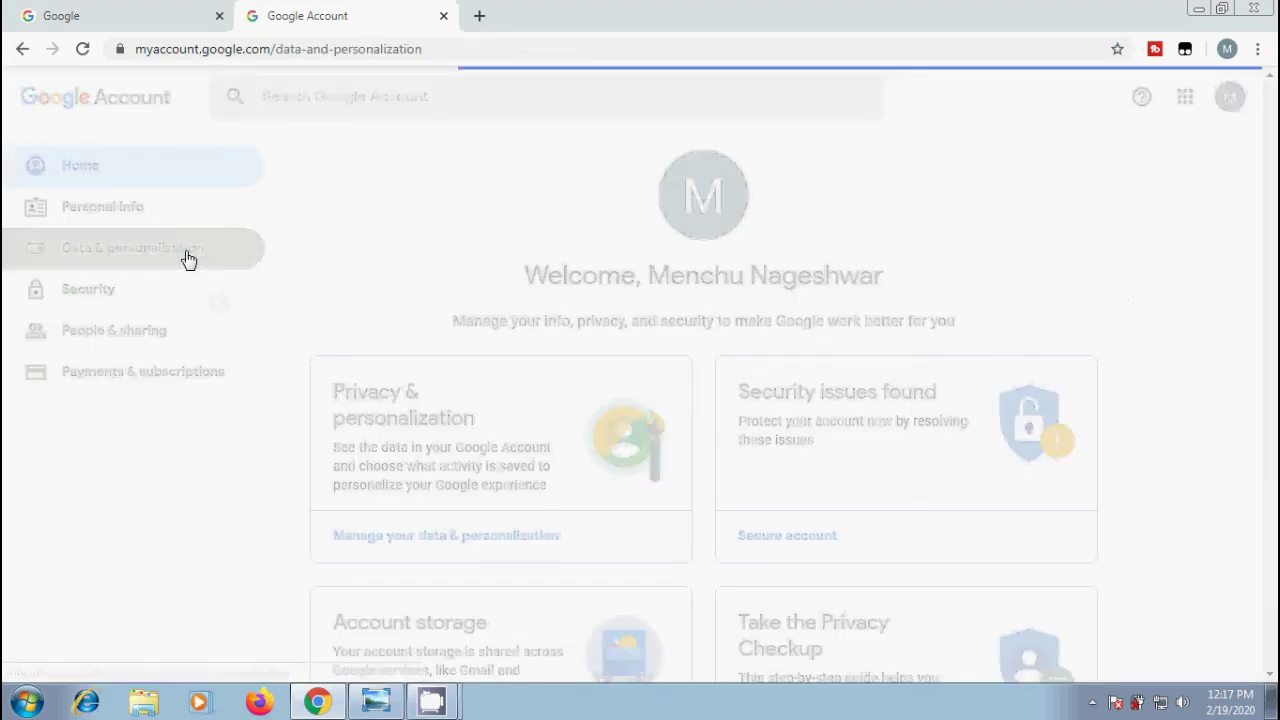
scroll(1007, 441, "down", 5)
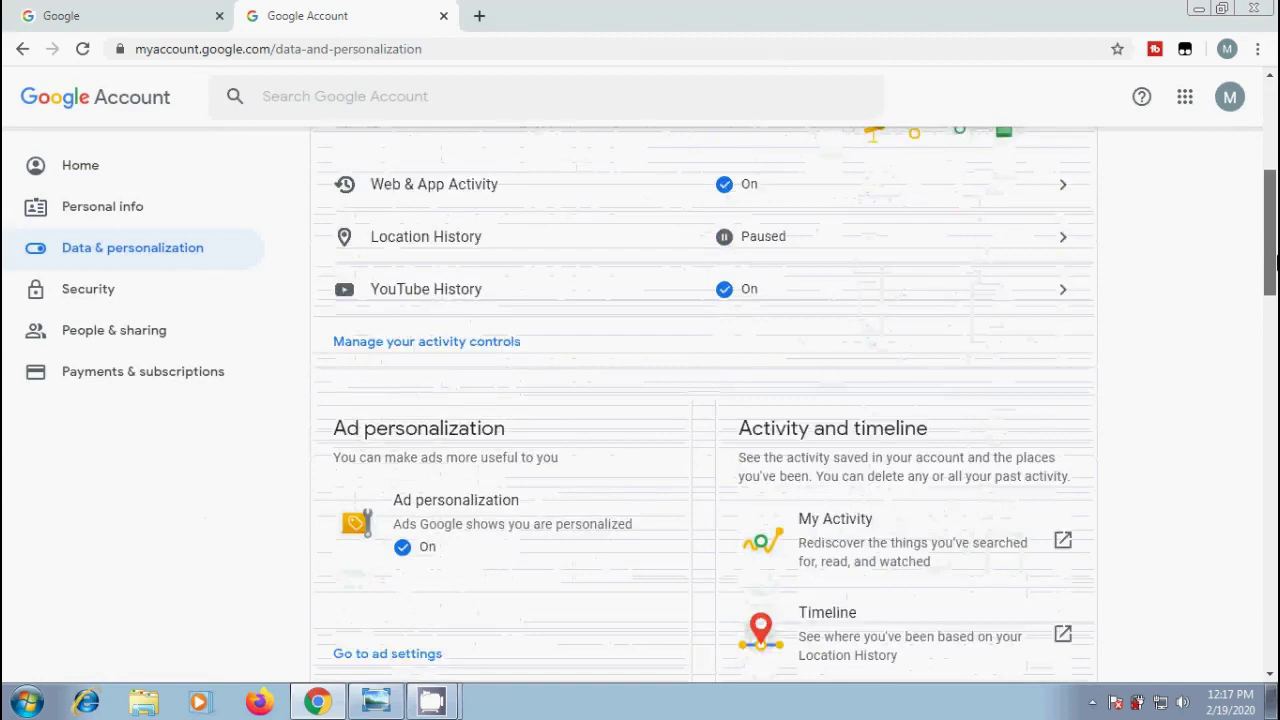
left_click(873, 461)
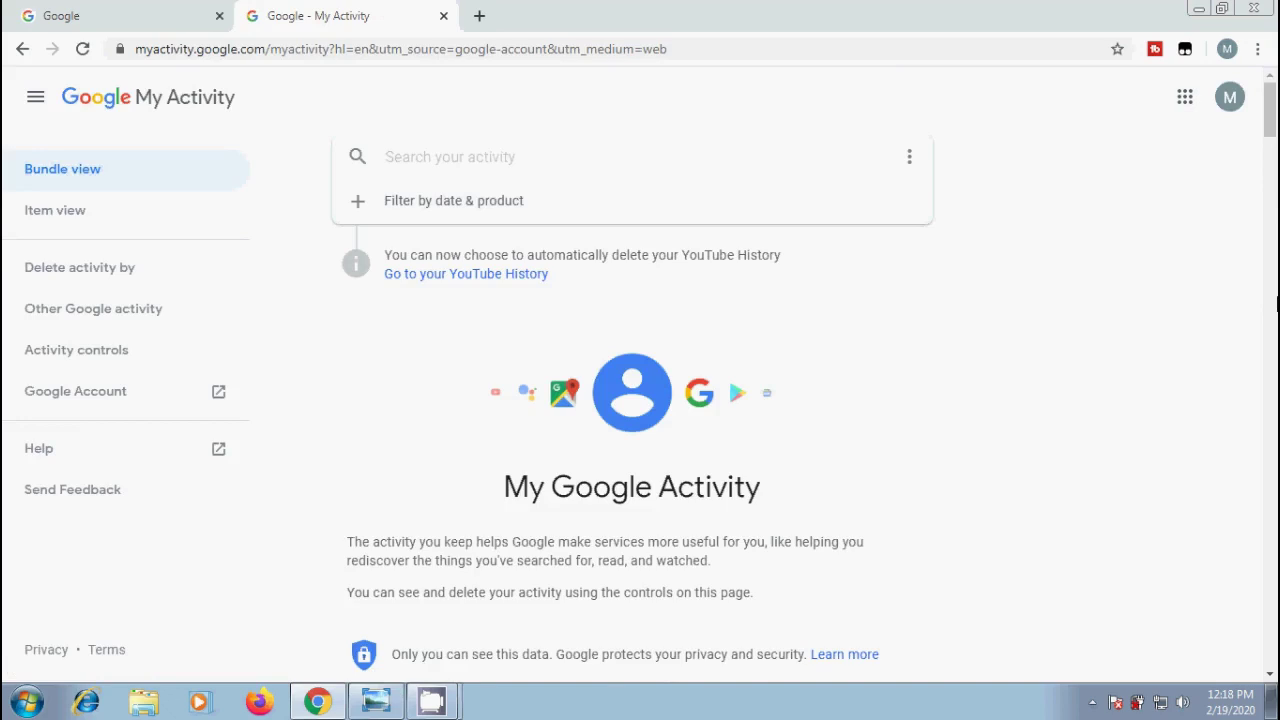
- Use Delete activity by to remove all activity from the Last hour
mouse_move(1271, 117)
left_mouse_down()
mouse_move(1272, 458)
mouse_move(1272, 110)
left_mouse_up()
left_click(909, 158)
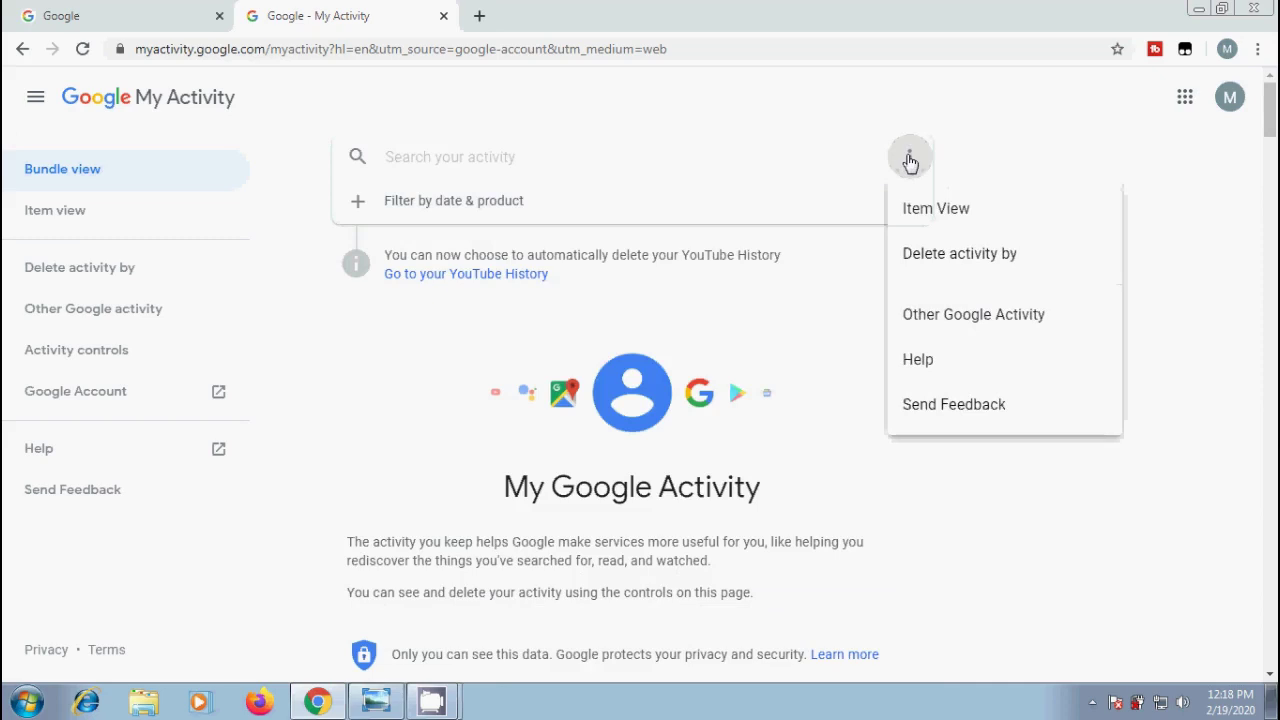
left_click(962, 257)
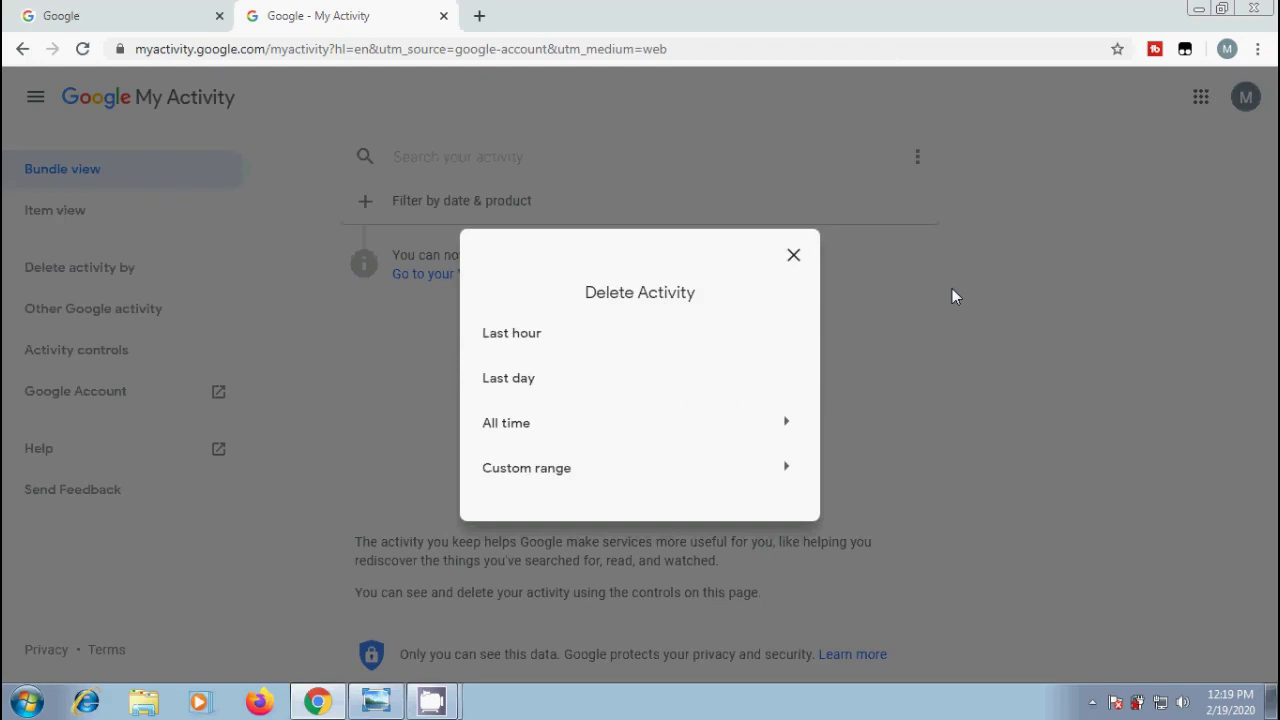
left_click(546, 341)
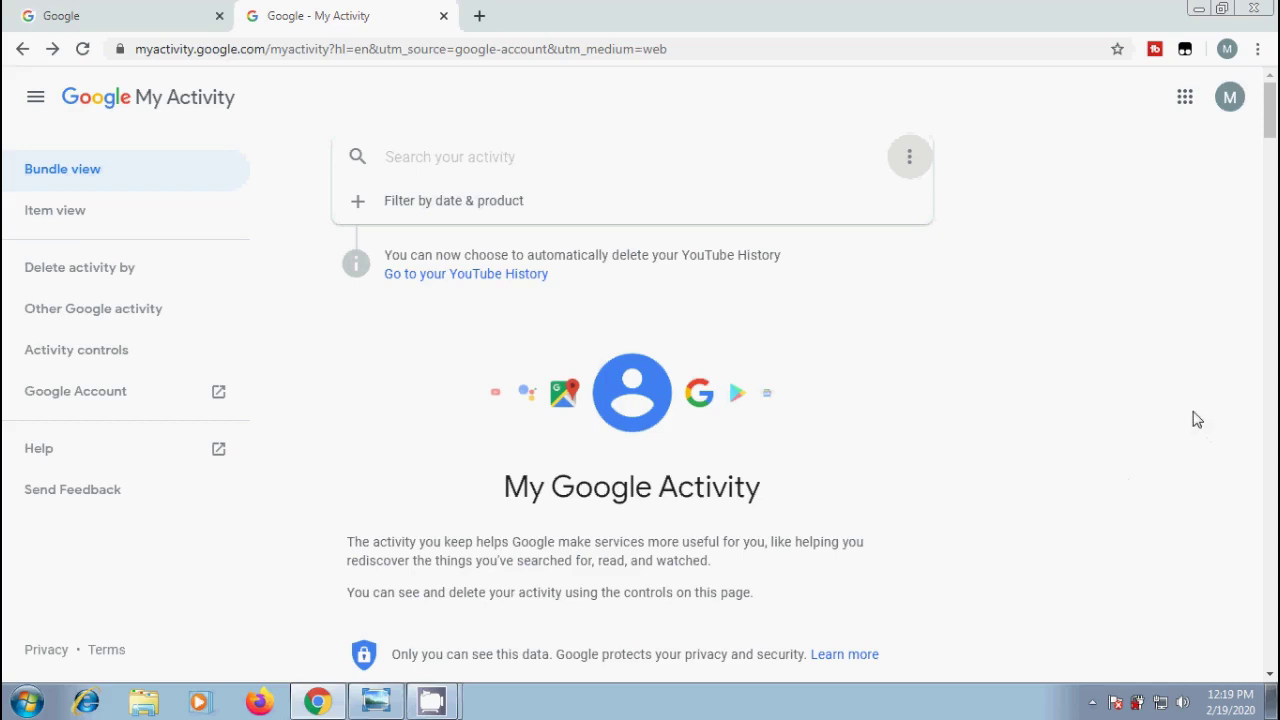
- Delete today's Maps entry from its Details view
scroll(1197, 420, "down", 5)
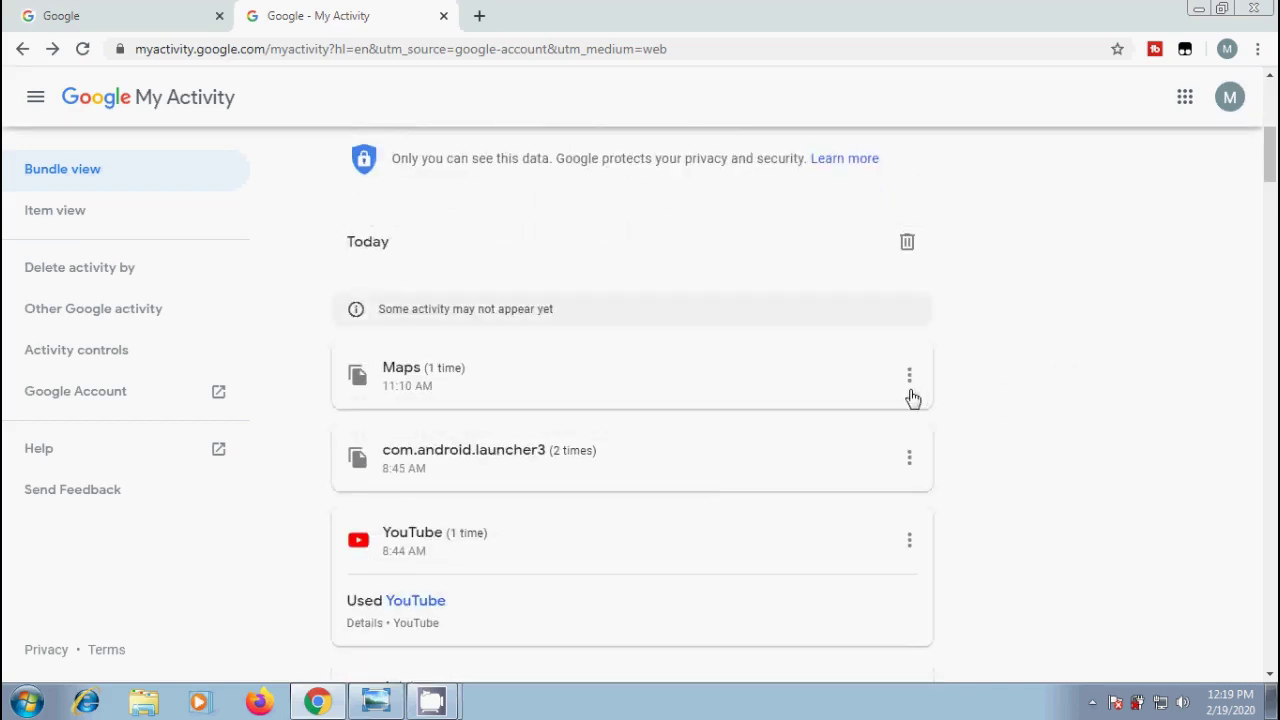
left_click(911, 377)
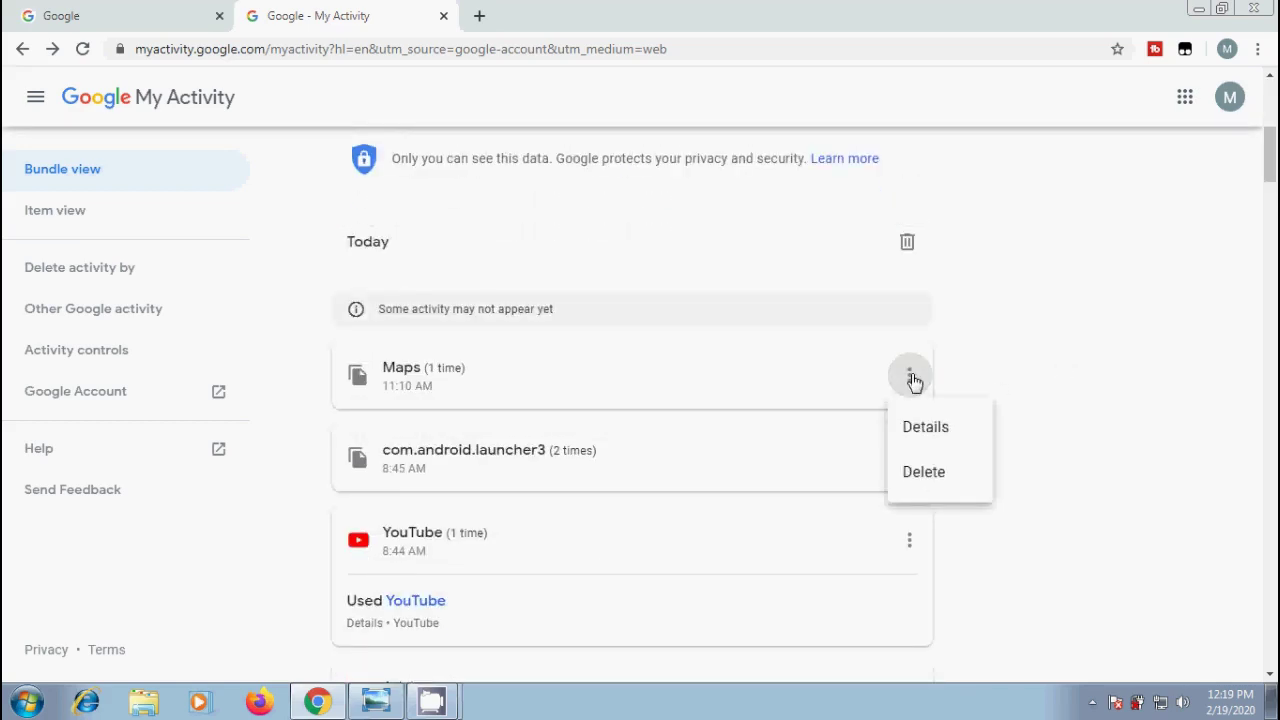
left_click(940, 443)
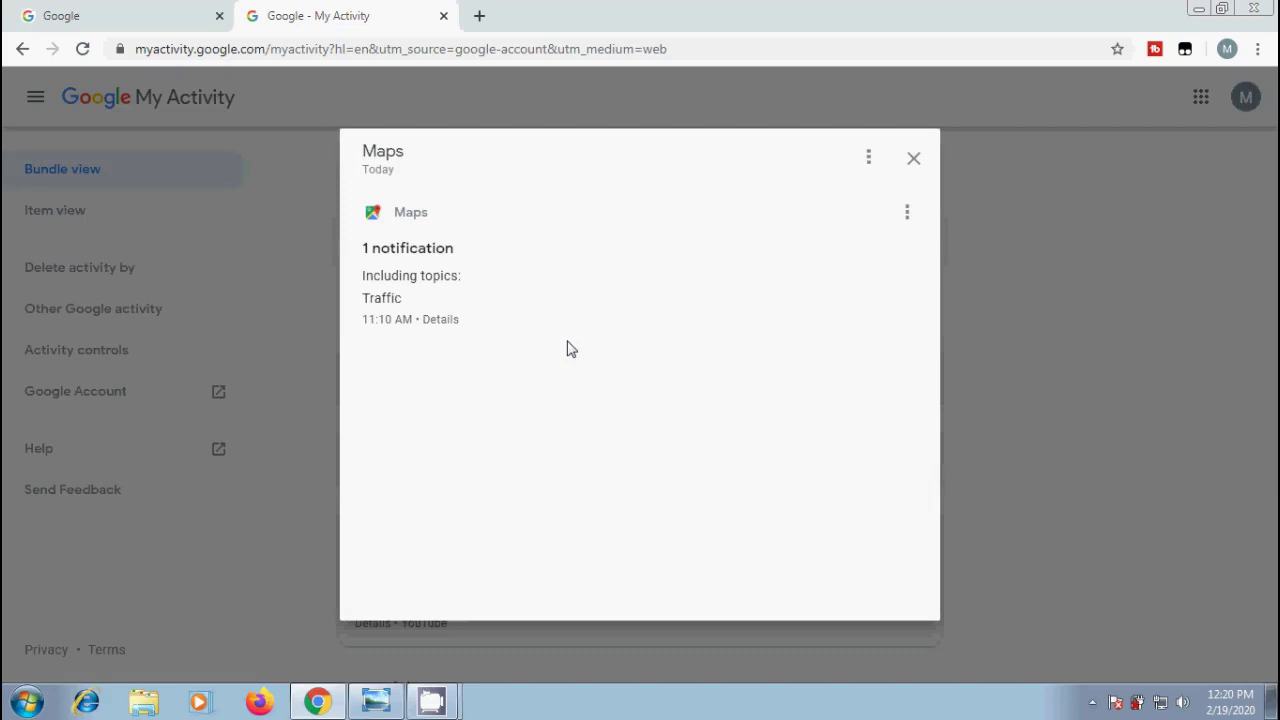
left_click(869, 160)
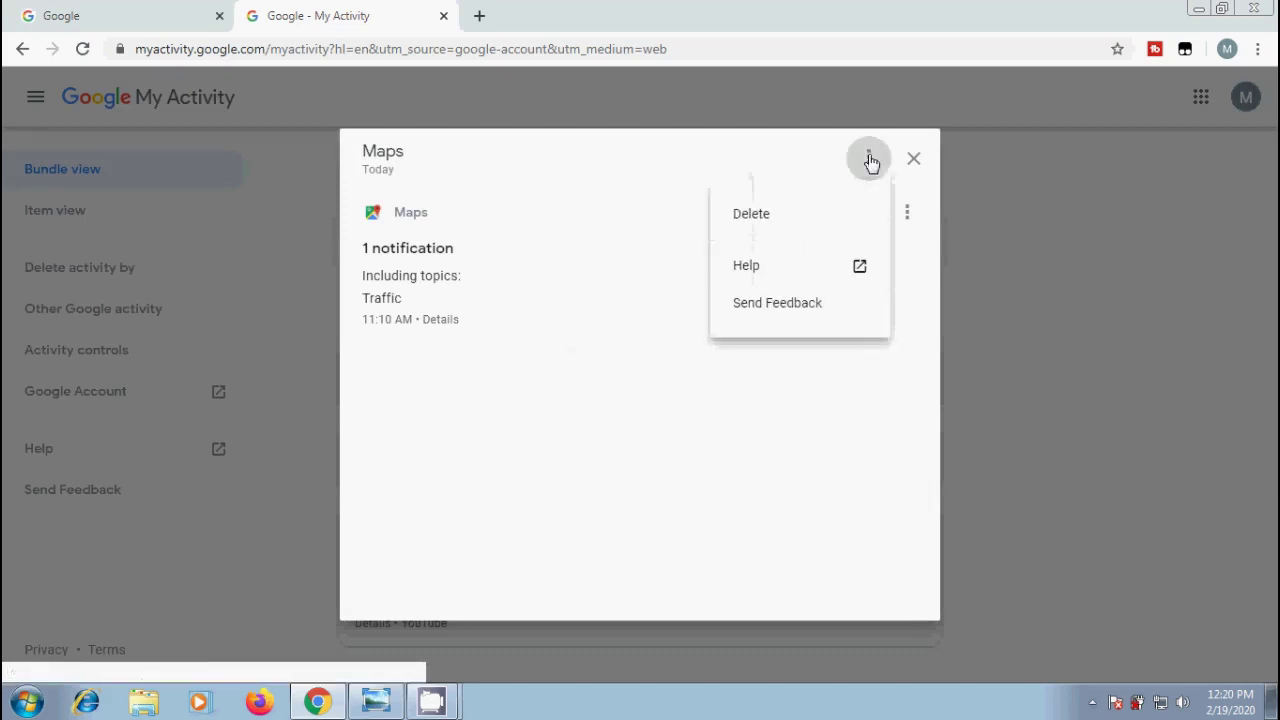
left_click(758, 216)
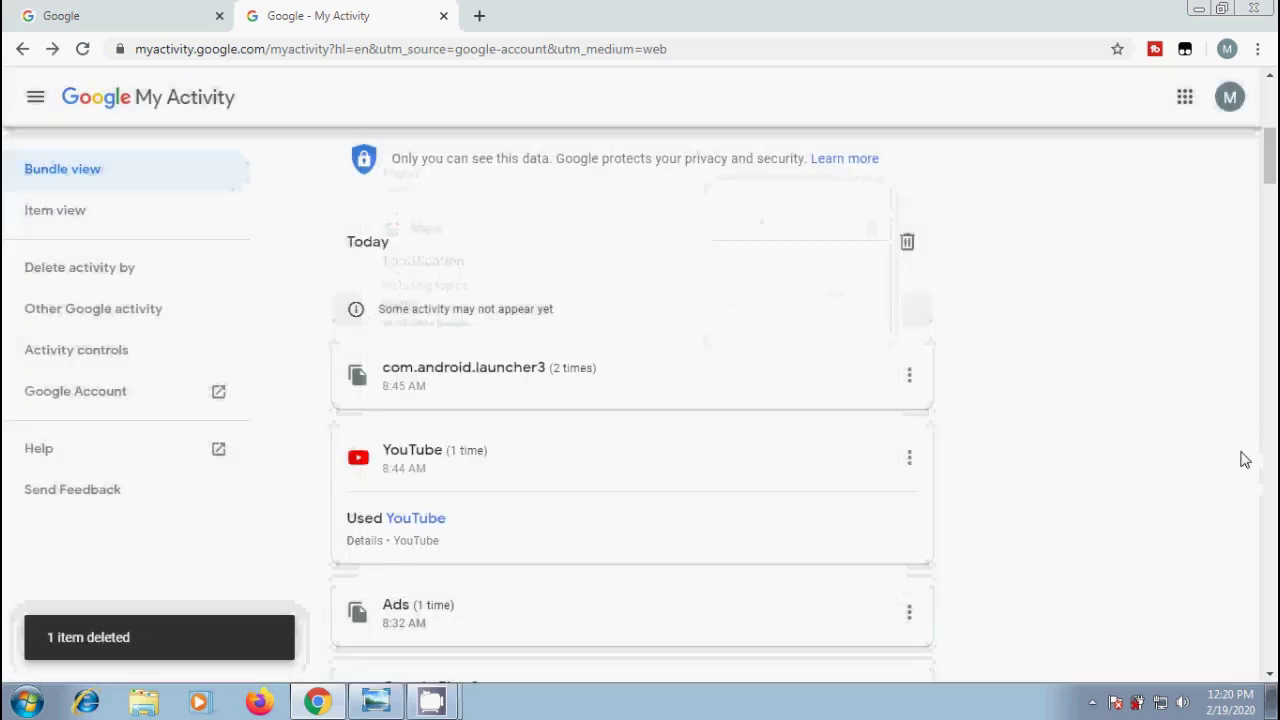
- Delete the com.android.launcher3 and Ads entries from the activity list
left_click(909, 378)
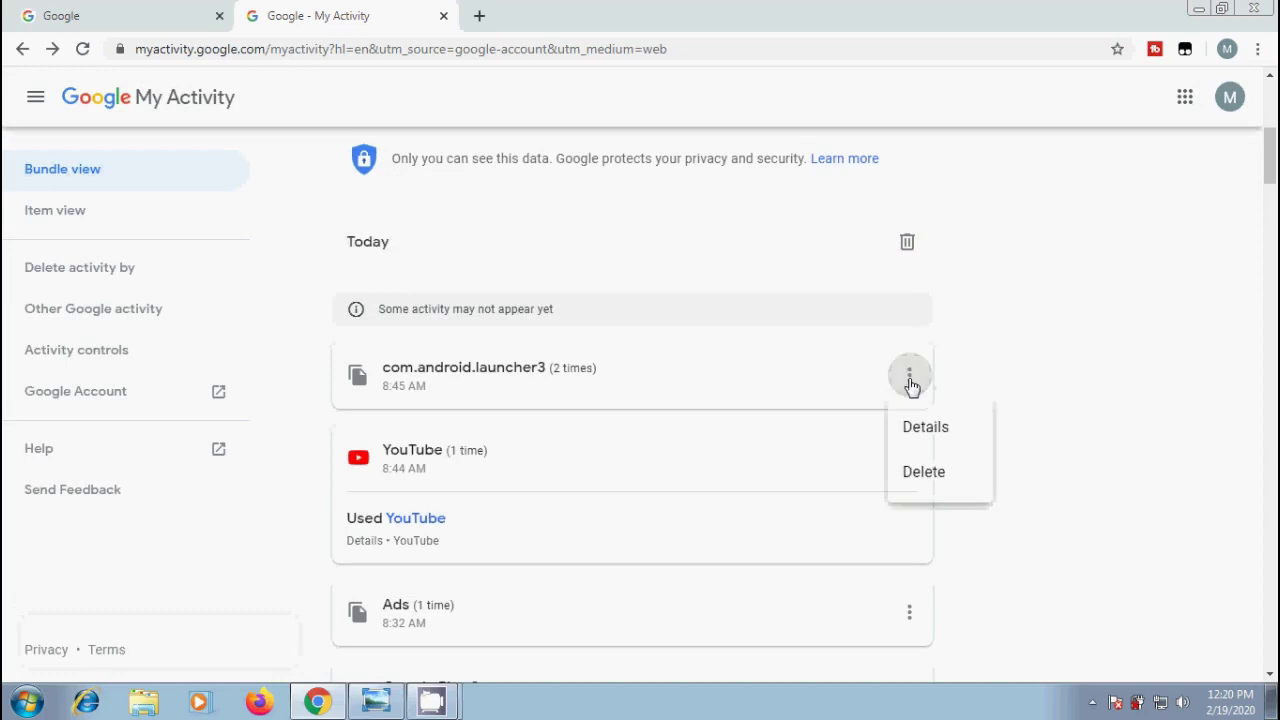
left_click(918, 474)
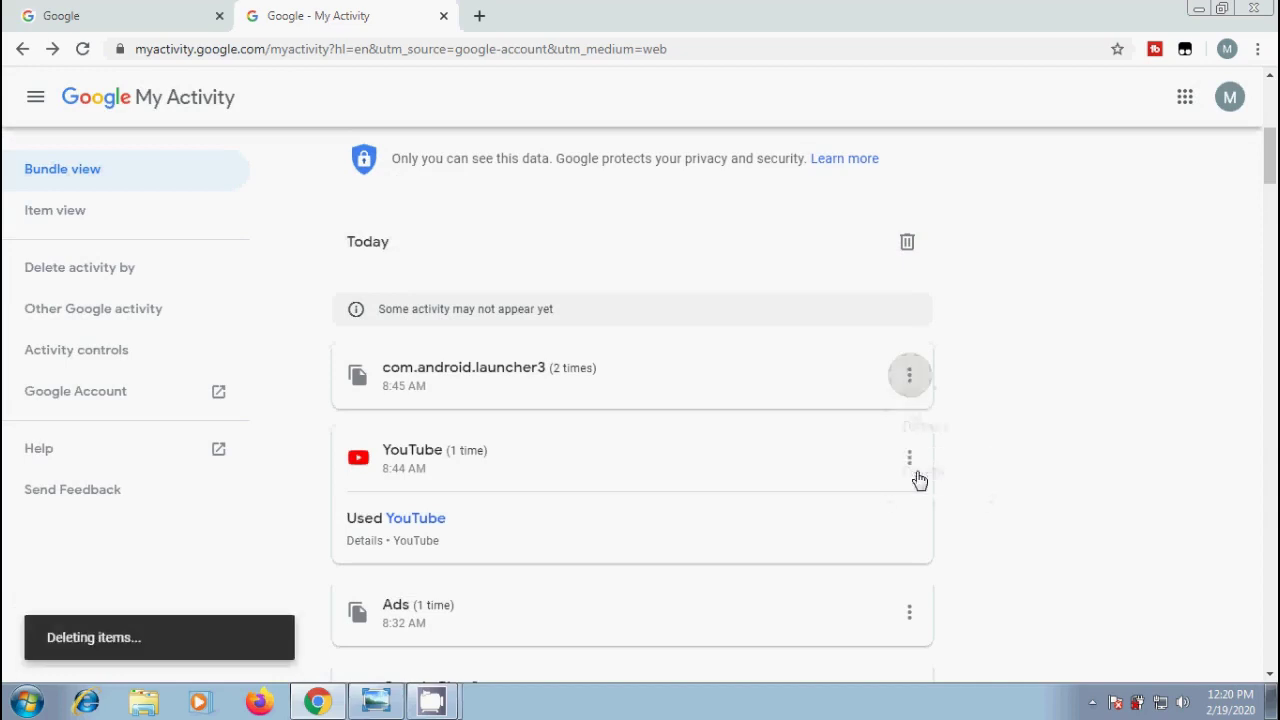
left_click(917, 537)
left_click(945, 626)
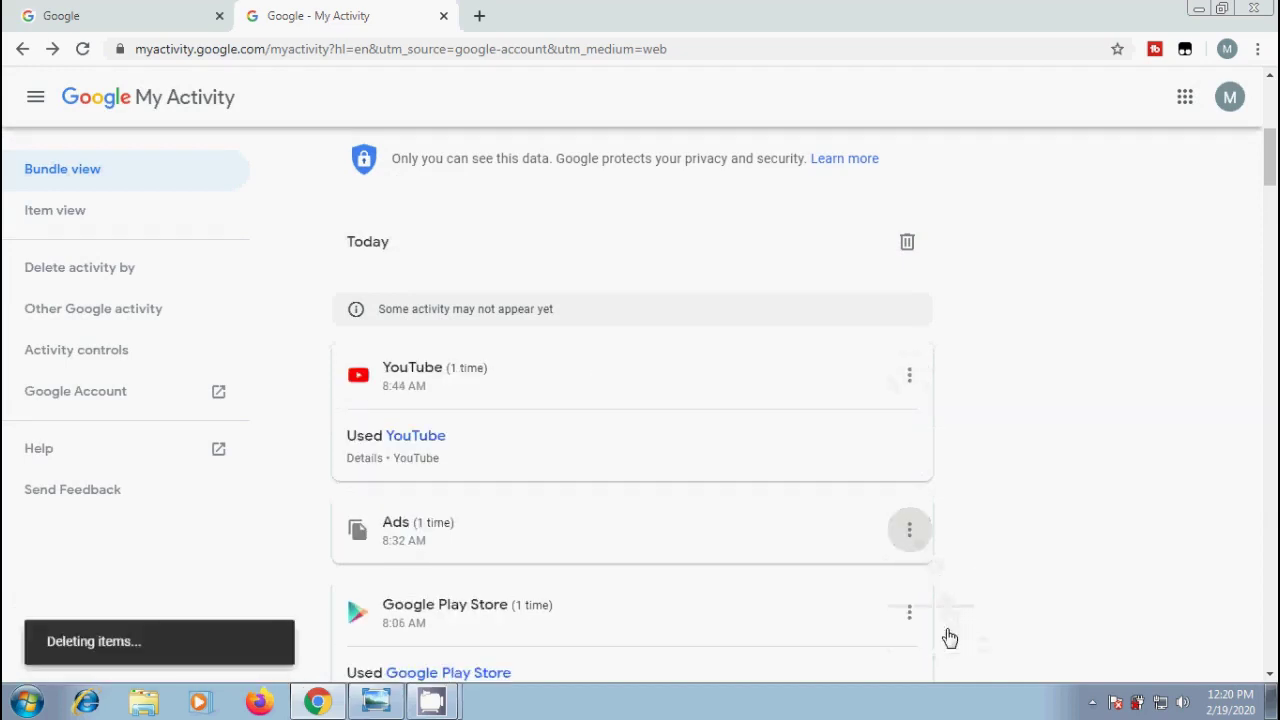
scroll(1230, 227, "up", 5)
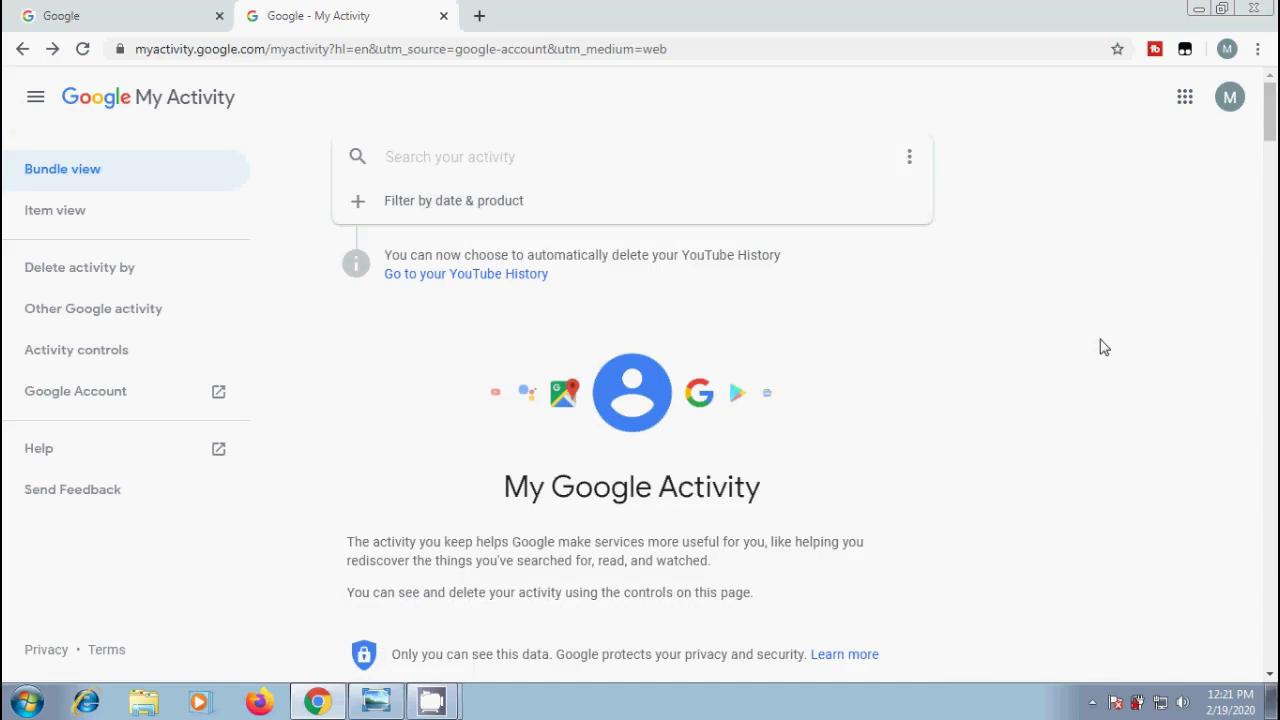
left_click(910, 158)
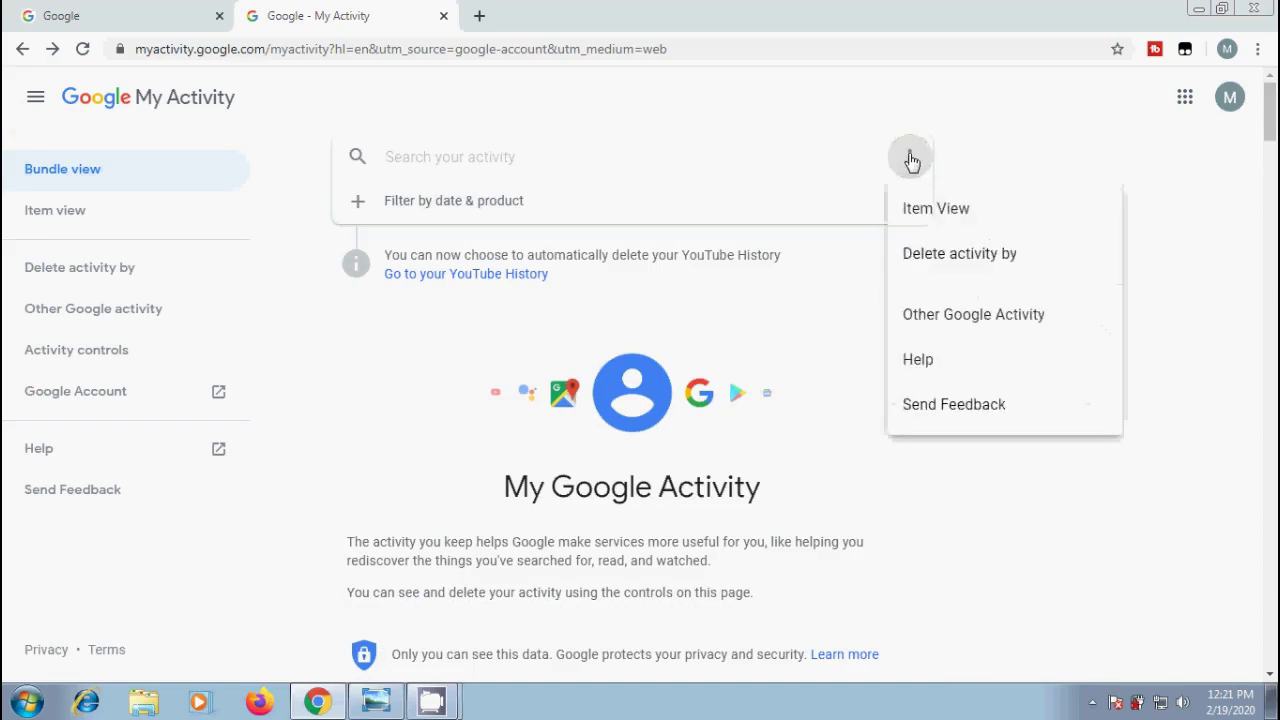
left_click(982, 219)
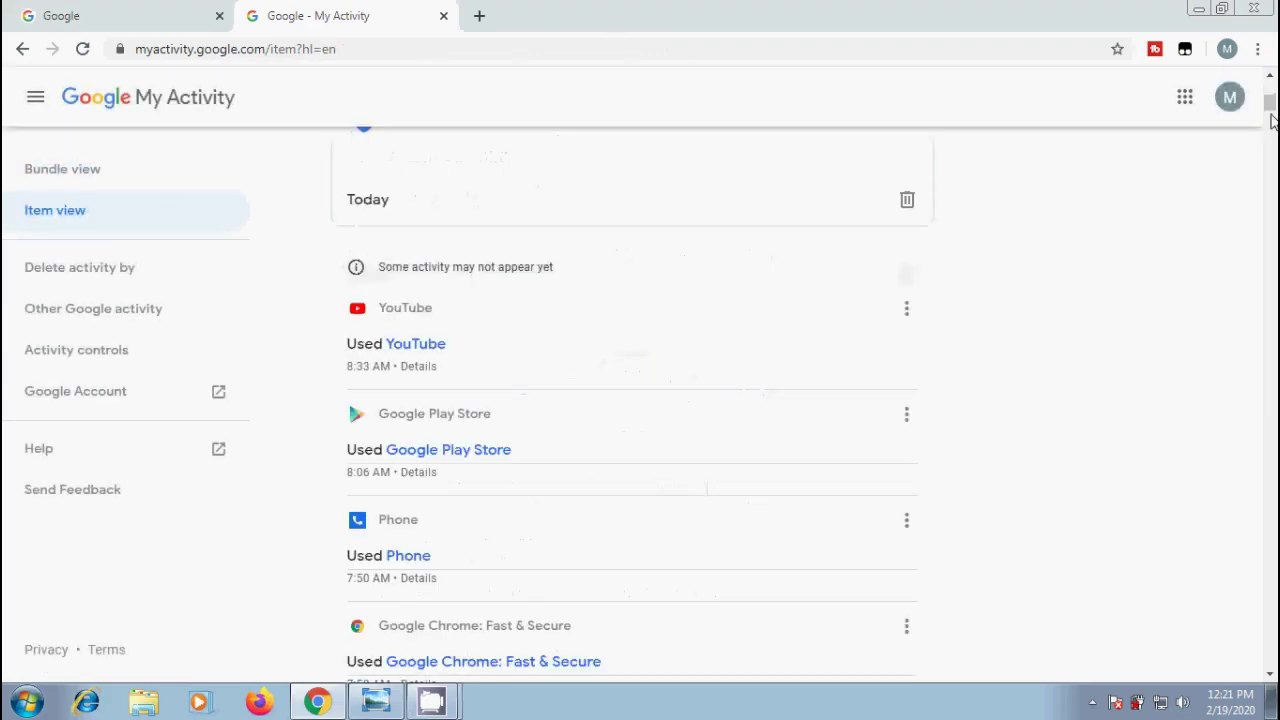
scroll(1272, 120, "down", 15)
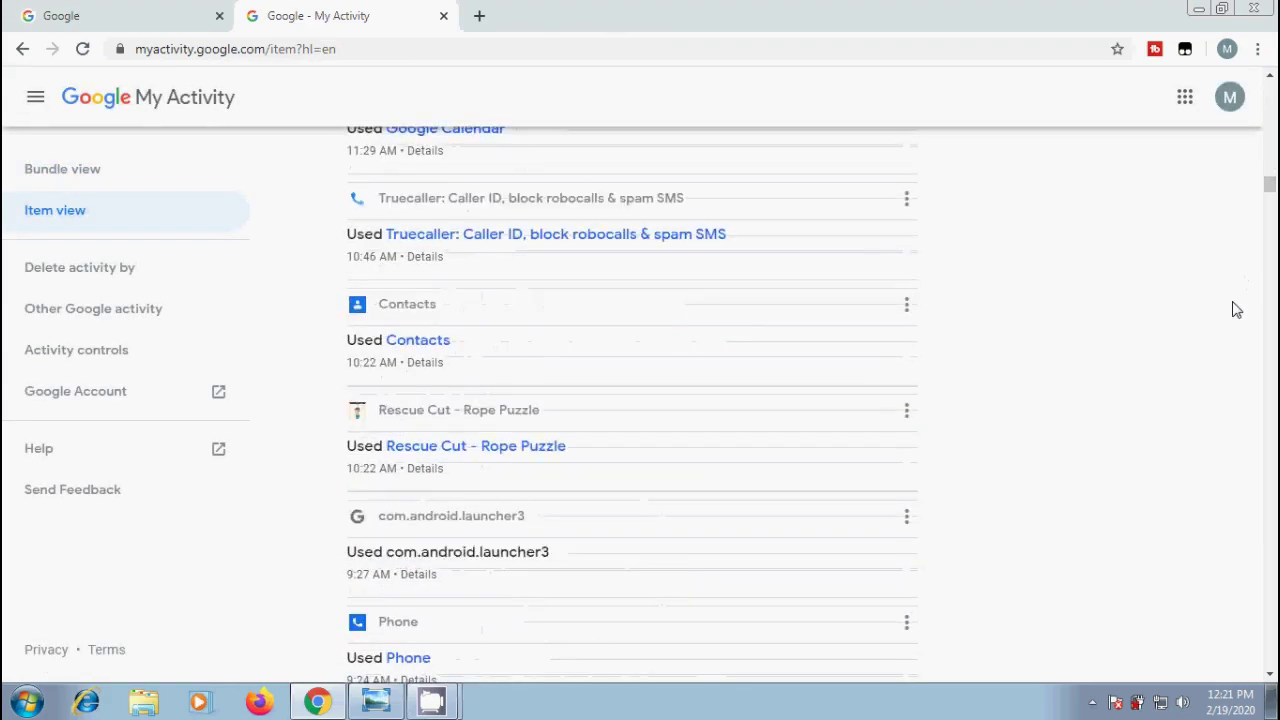
scroll(1237, 310, "down", 5)
scroll(1237, 310, "up", 20)
left_click(909, 160)
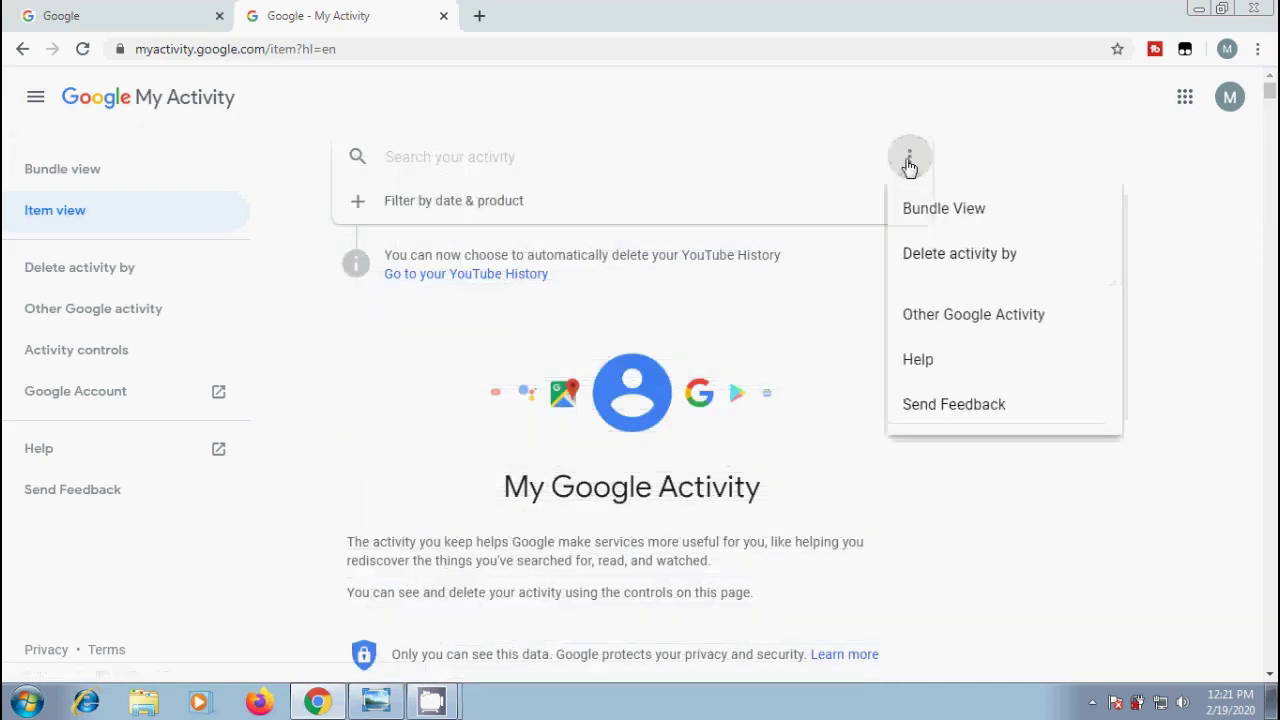
left_click(952, 208)
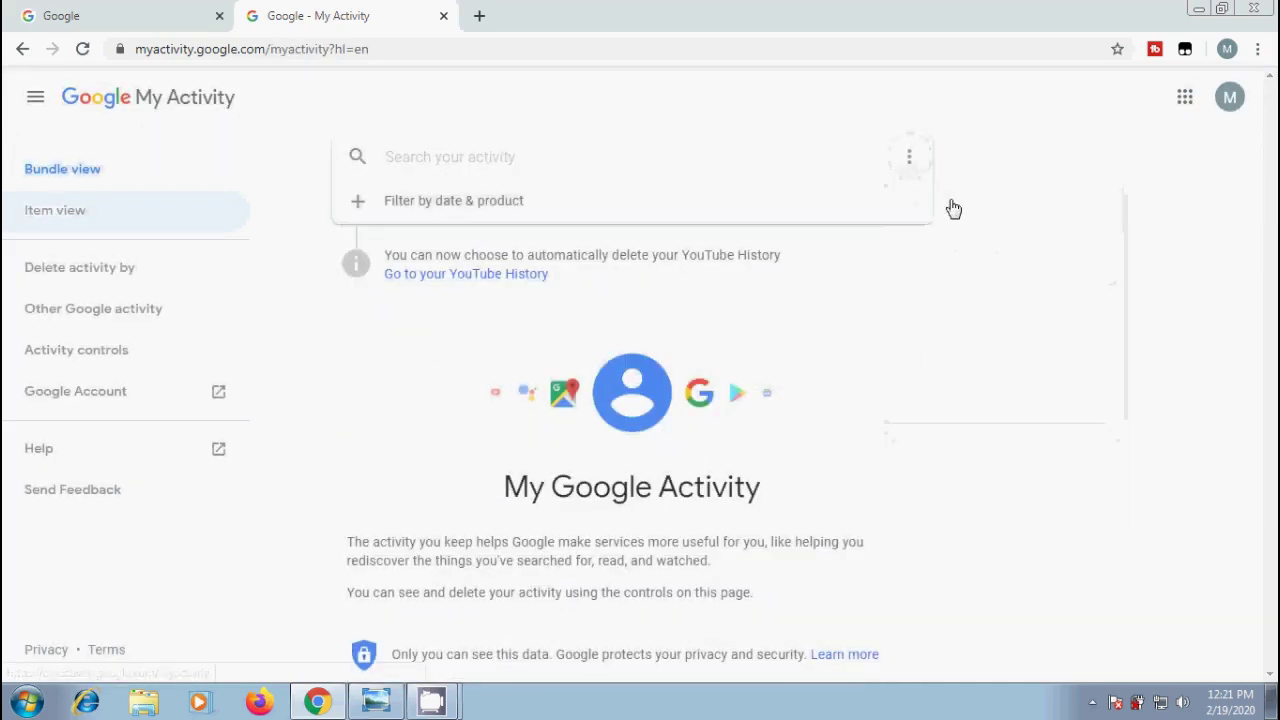
scroll(1251, 237, "down", 12)
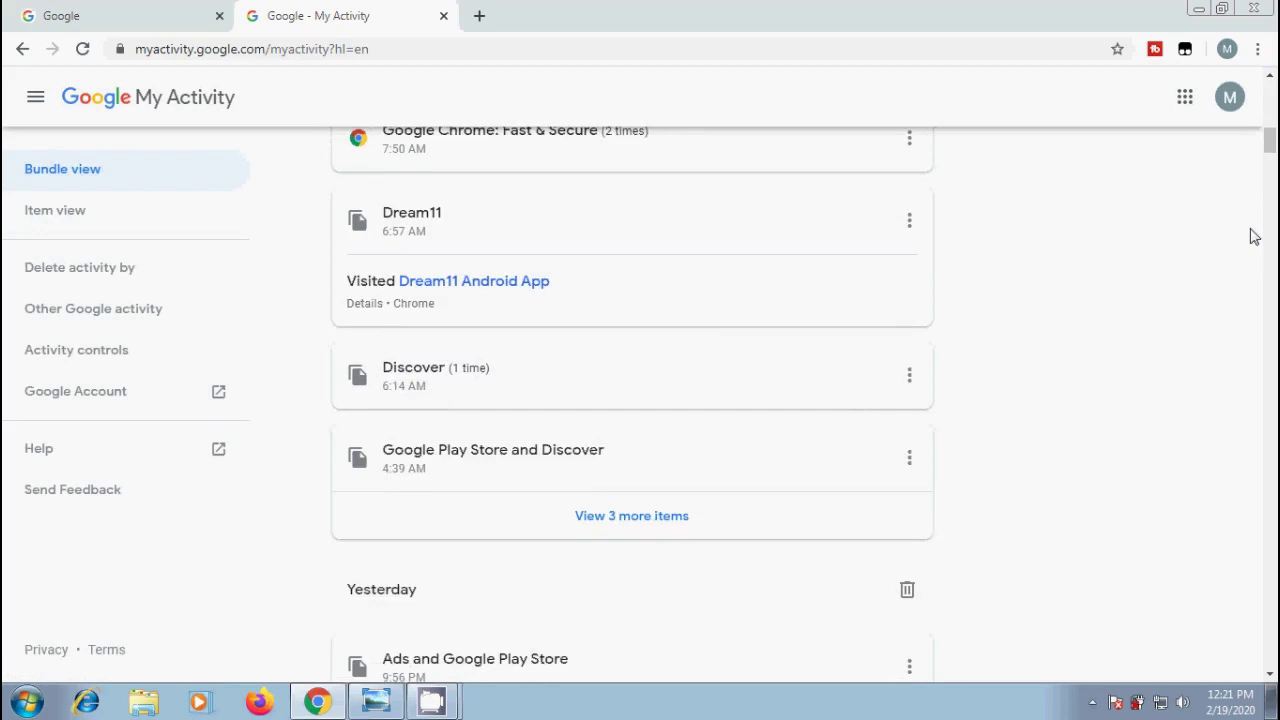
- Search the activity for 'Google'
scroll(1251, 236, "up", 12)
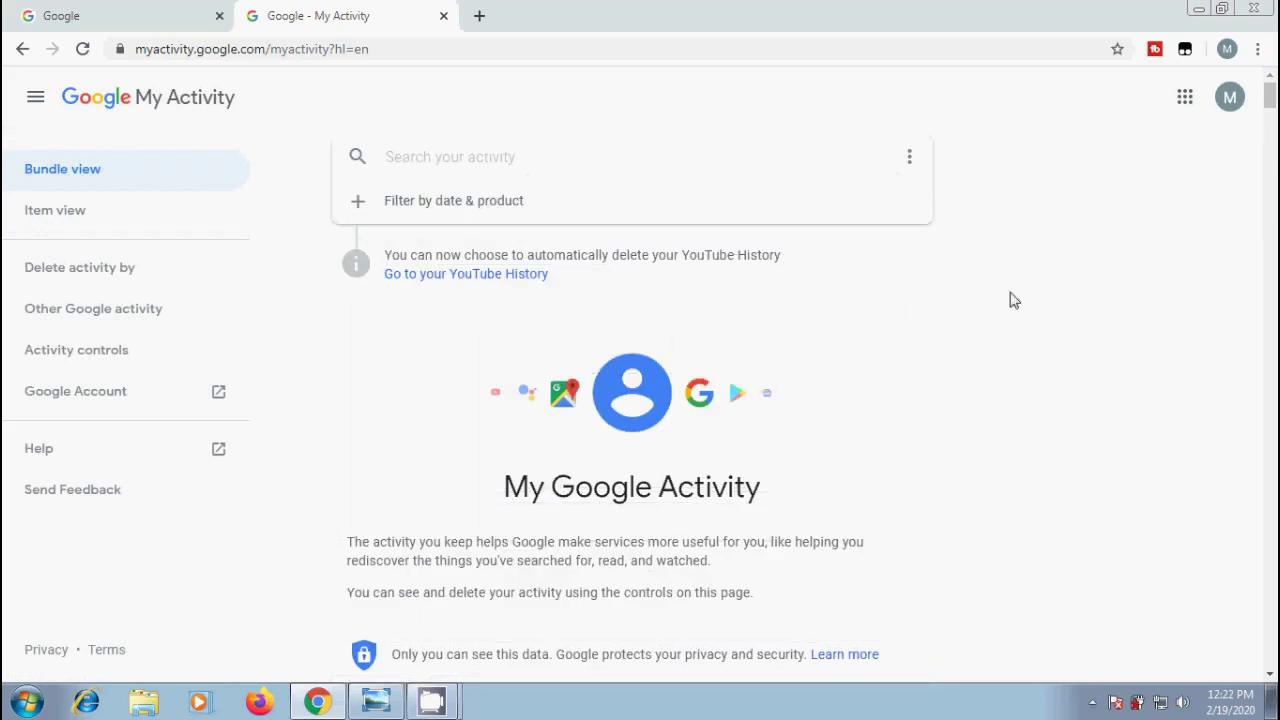
left_click(451, 150)
type("G")
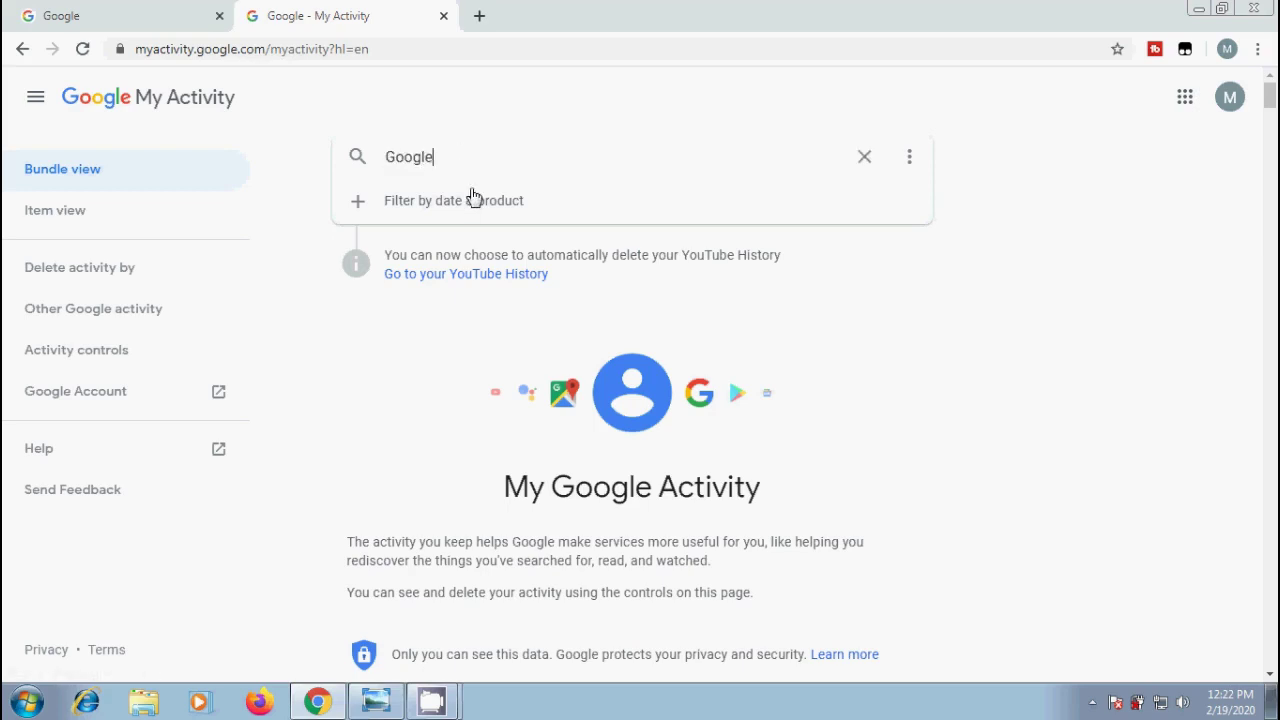
type("oogle")
key("Return")
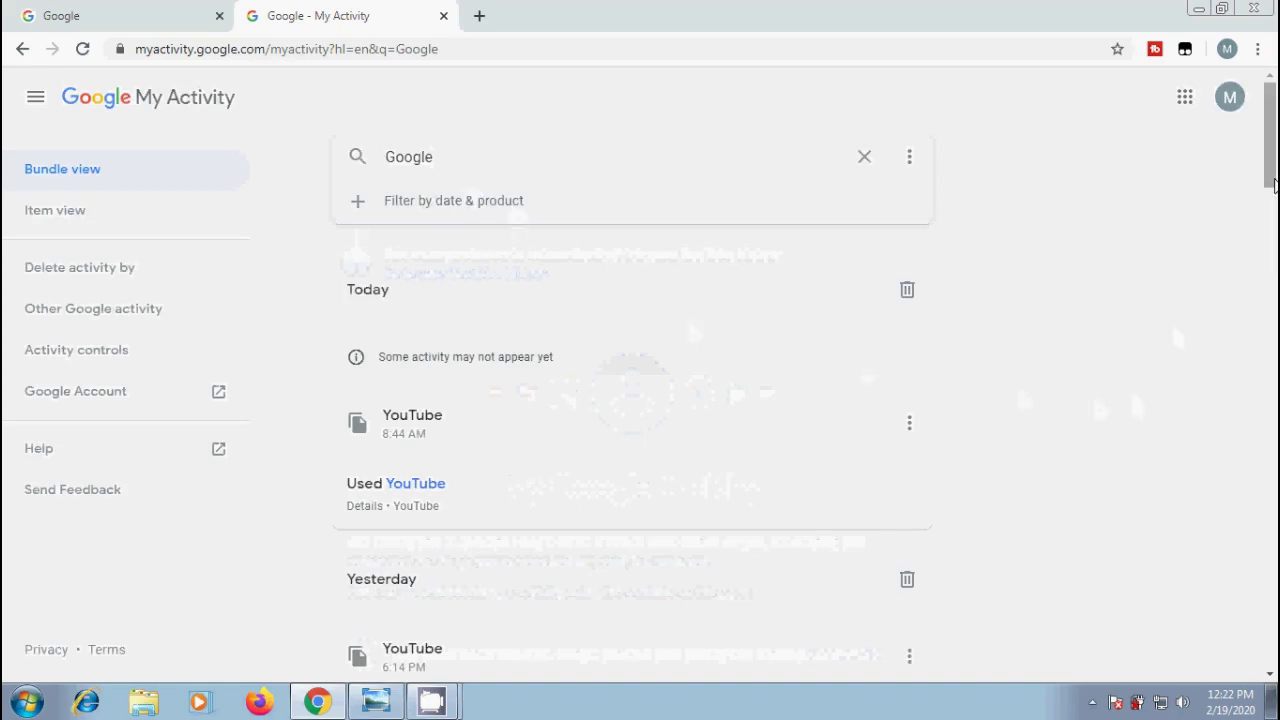
- Change the search to 'Youtube' and delete today's 8:44 AM YouTube entry
left_click_drag(1273, 185, 1273, 85)
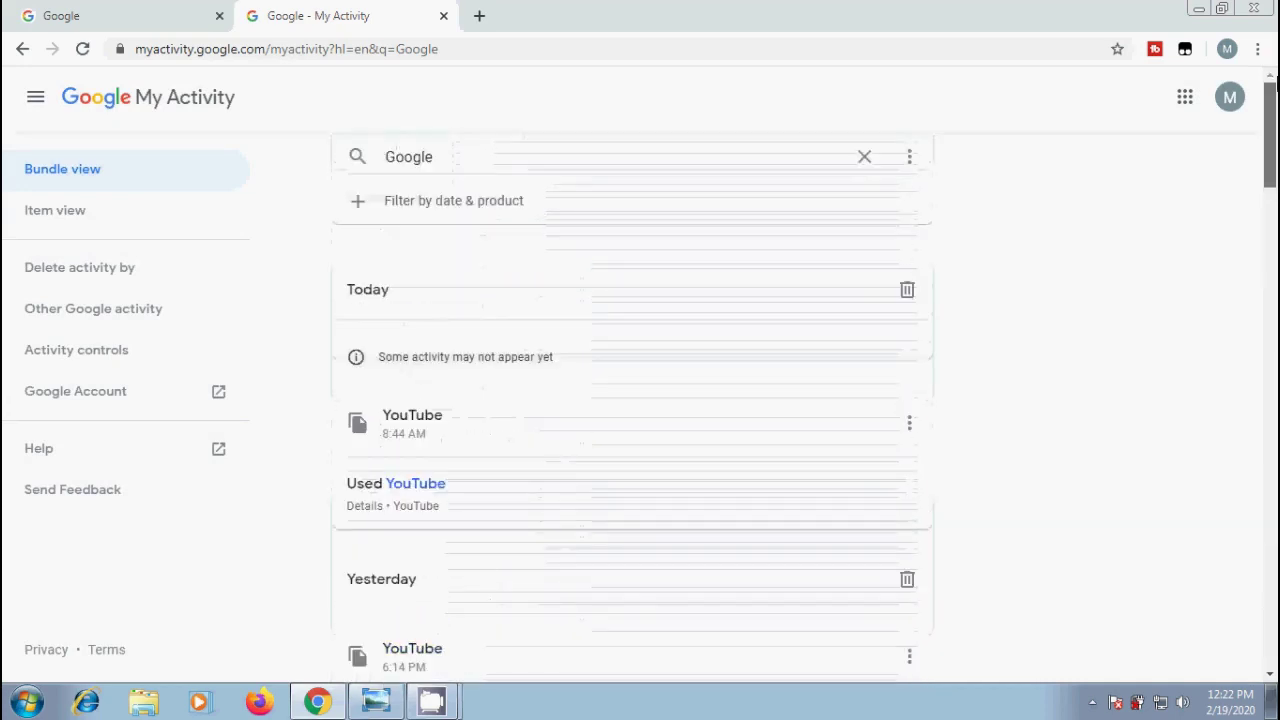
double_click(408, 156)
type("Youtube")
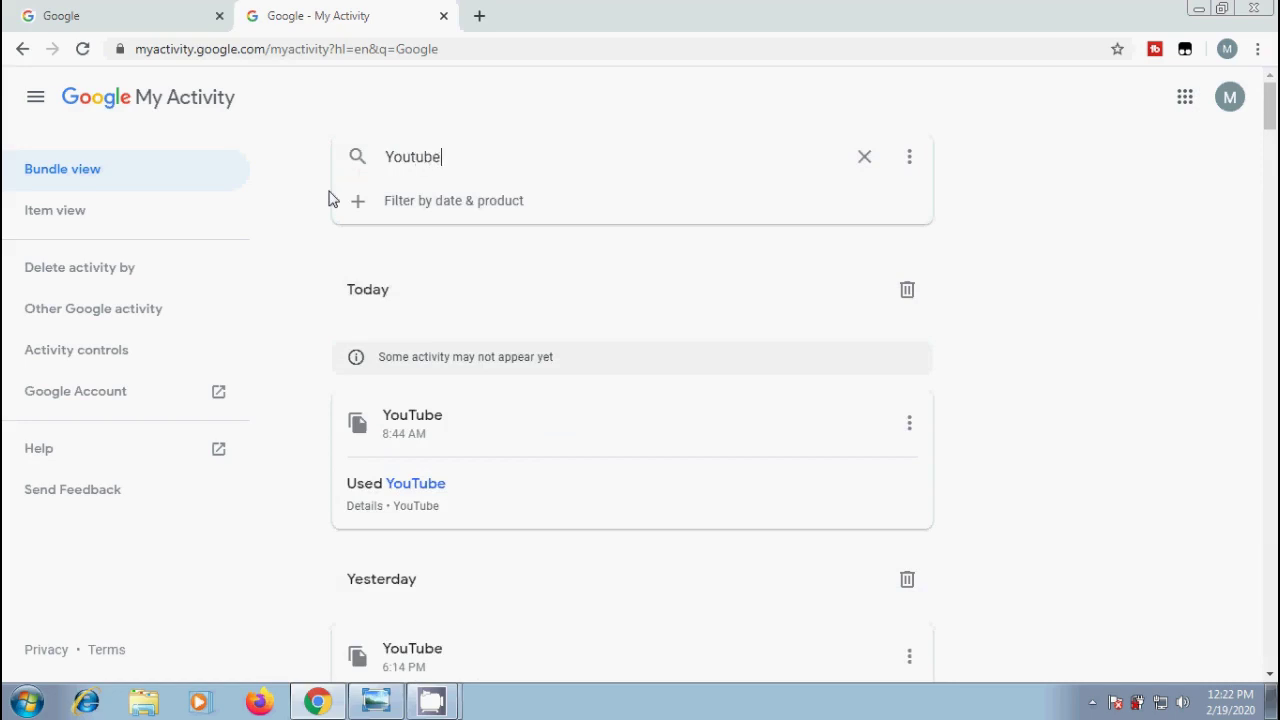
key("Return")
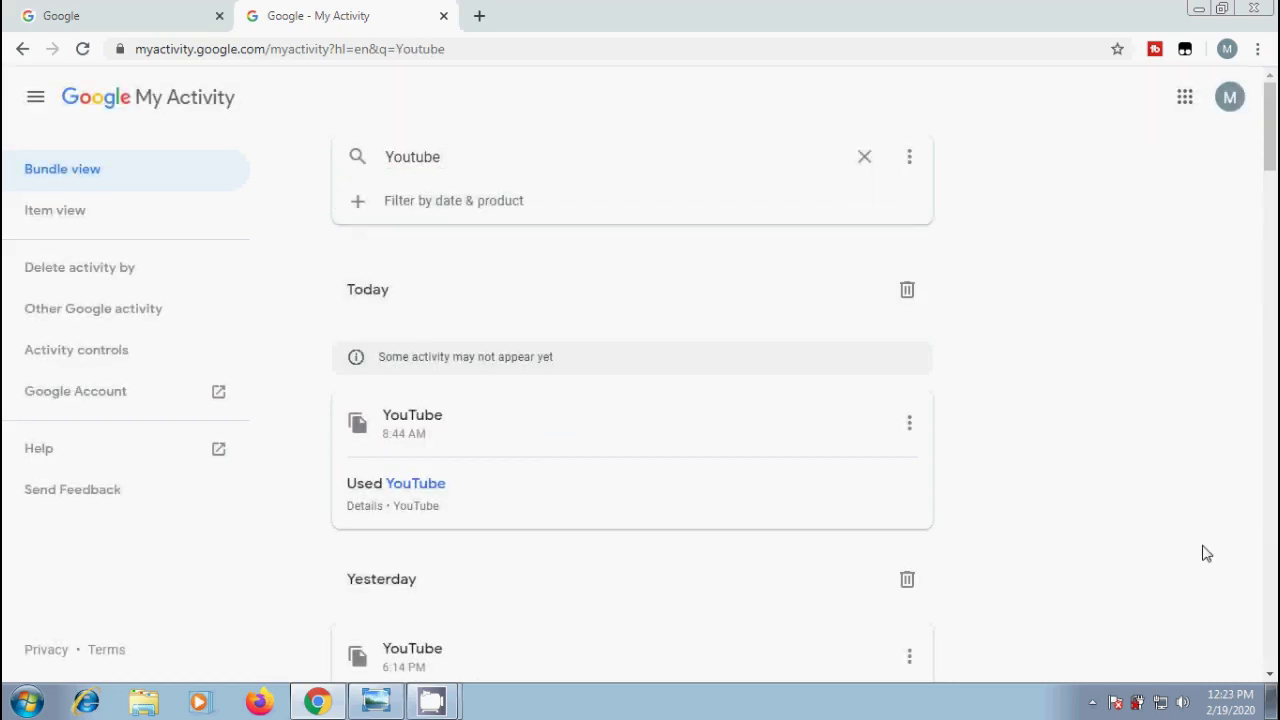
left_click(909, 423)
left_click(948, 530)
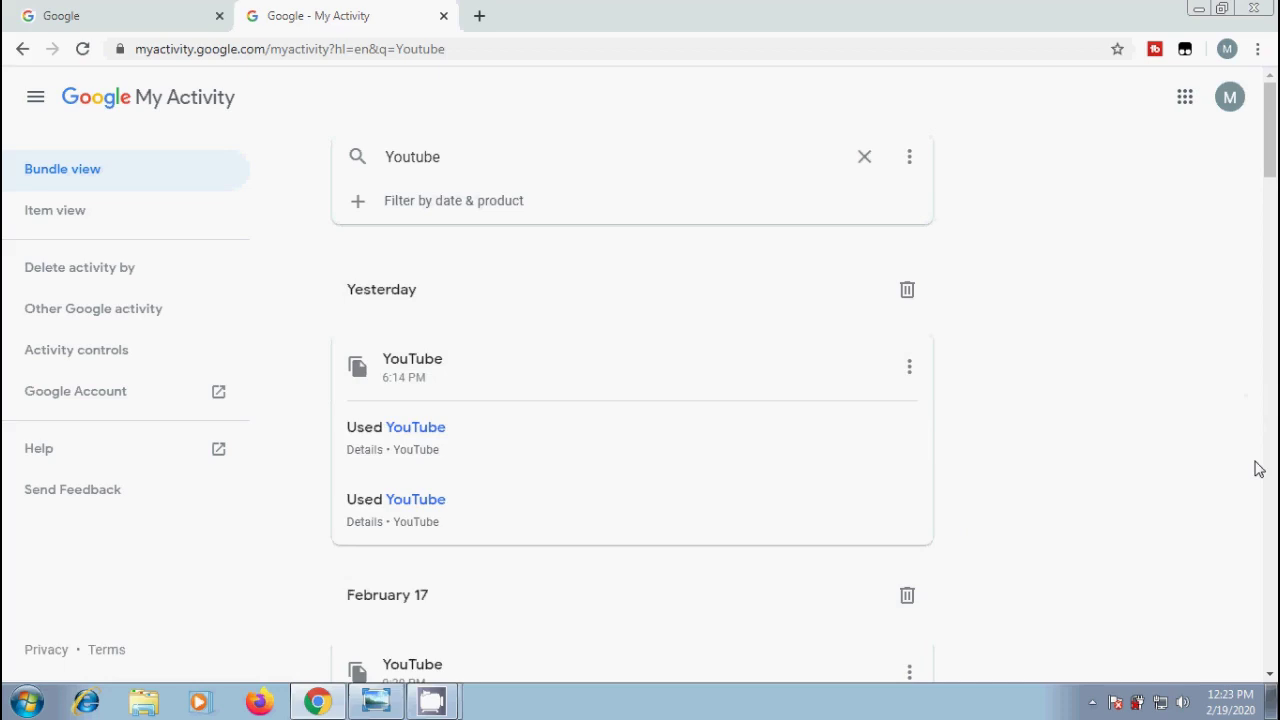
- Apply a date filter with After Feb 18, 2020 and Before Feb 19, 2020
left_click(481, 212)
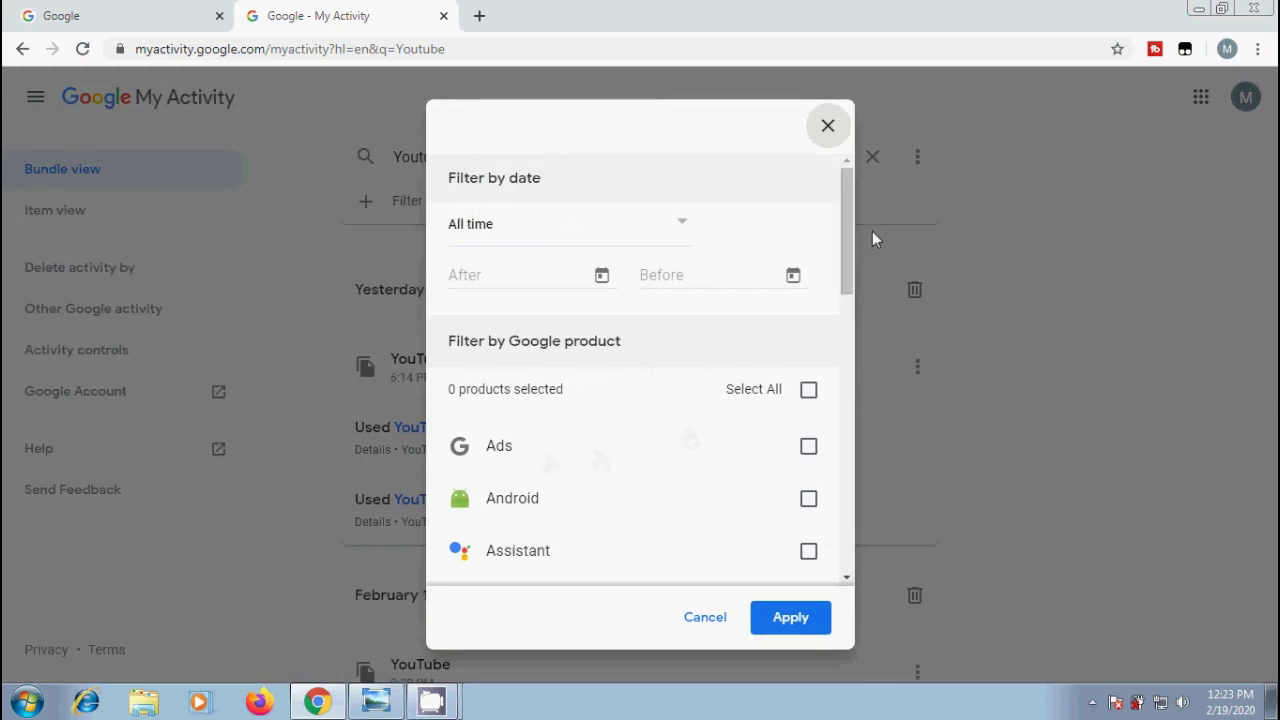
left_click_drag(846, 231, 880, 230)
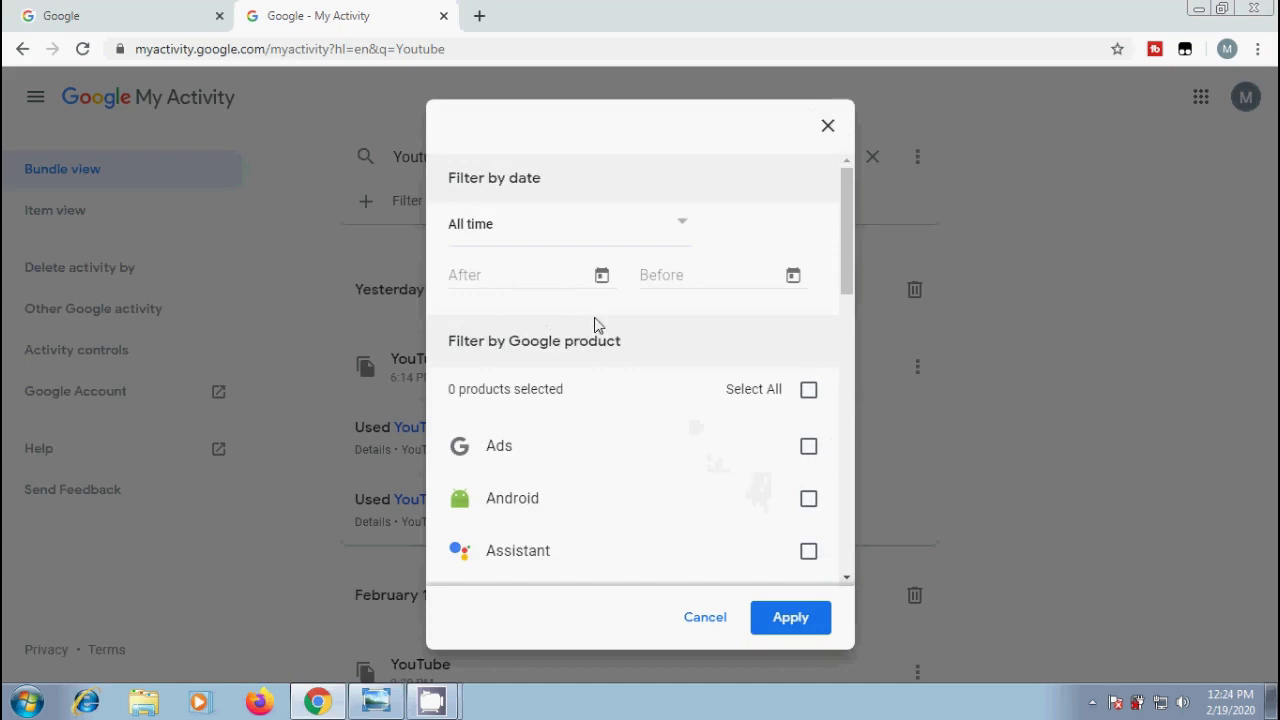
left_click(512, 281)
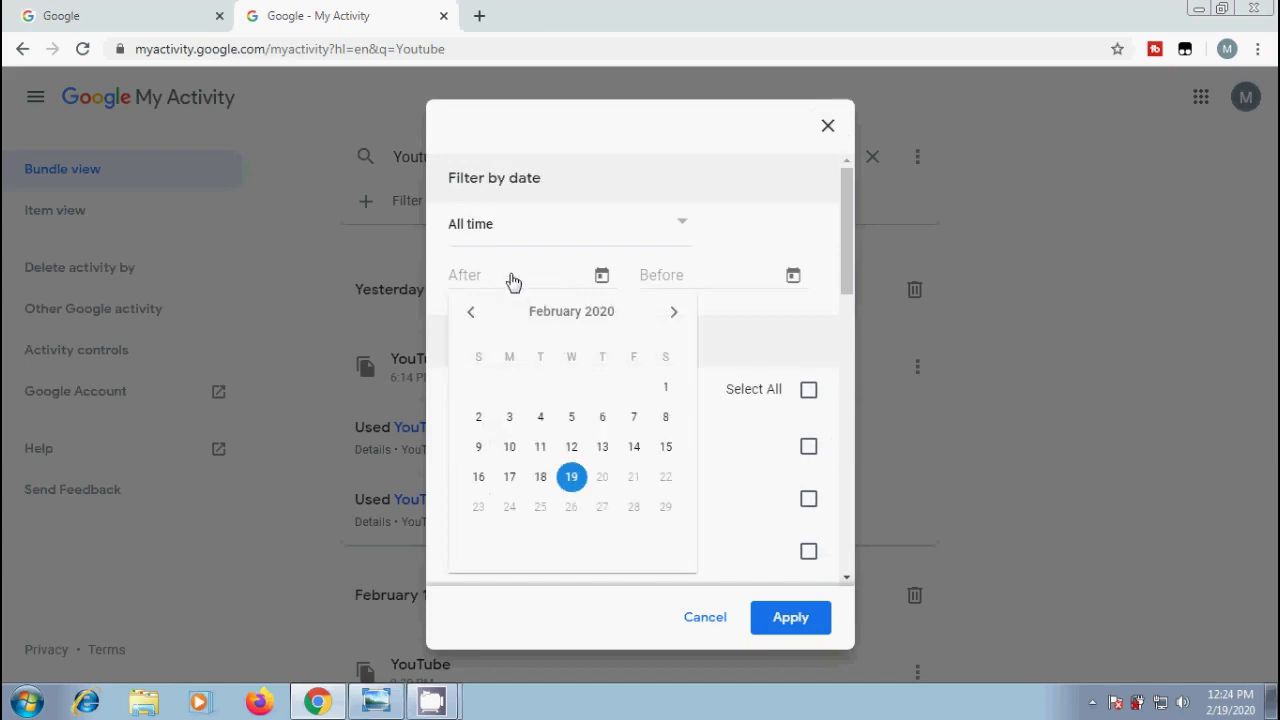
left_click(538, 478)
left_click(715, 276)
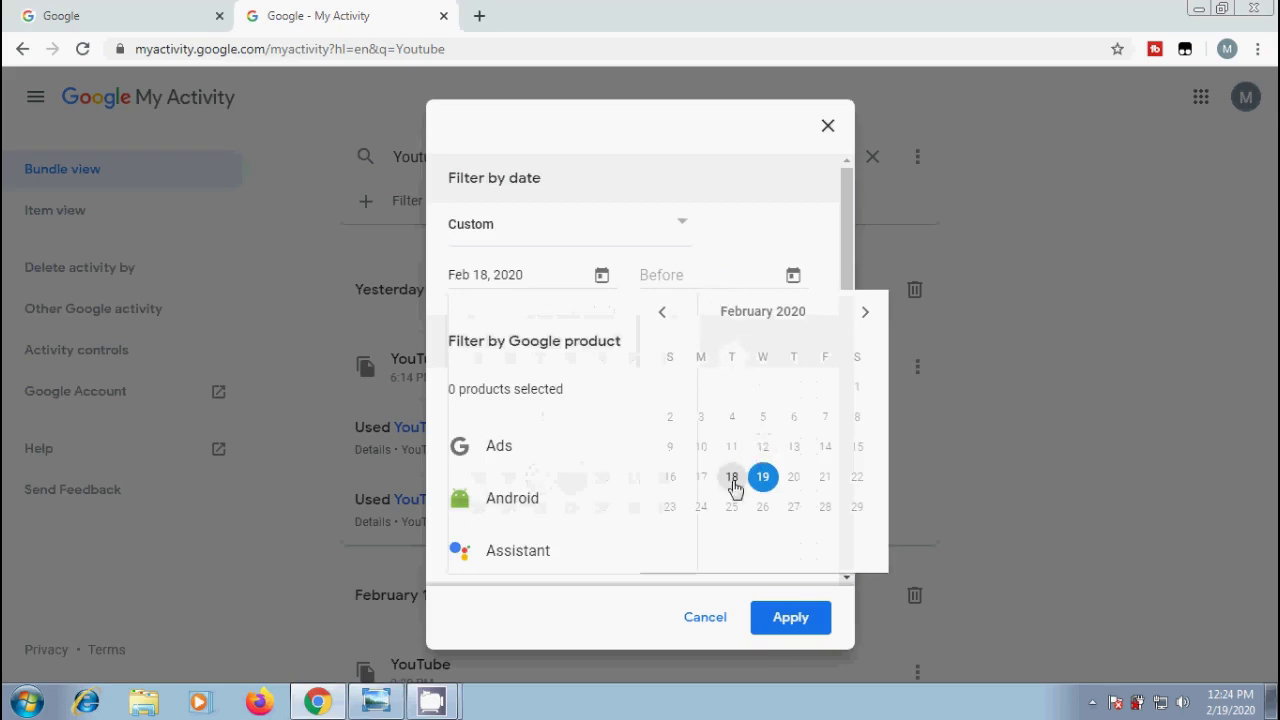
left_click(766, 481)
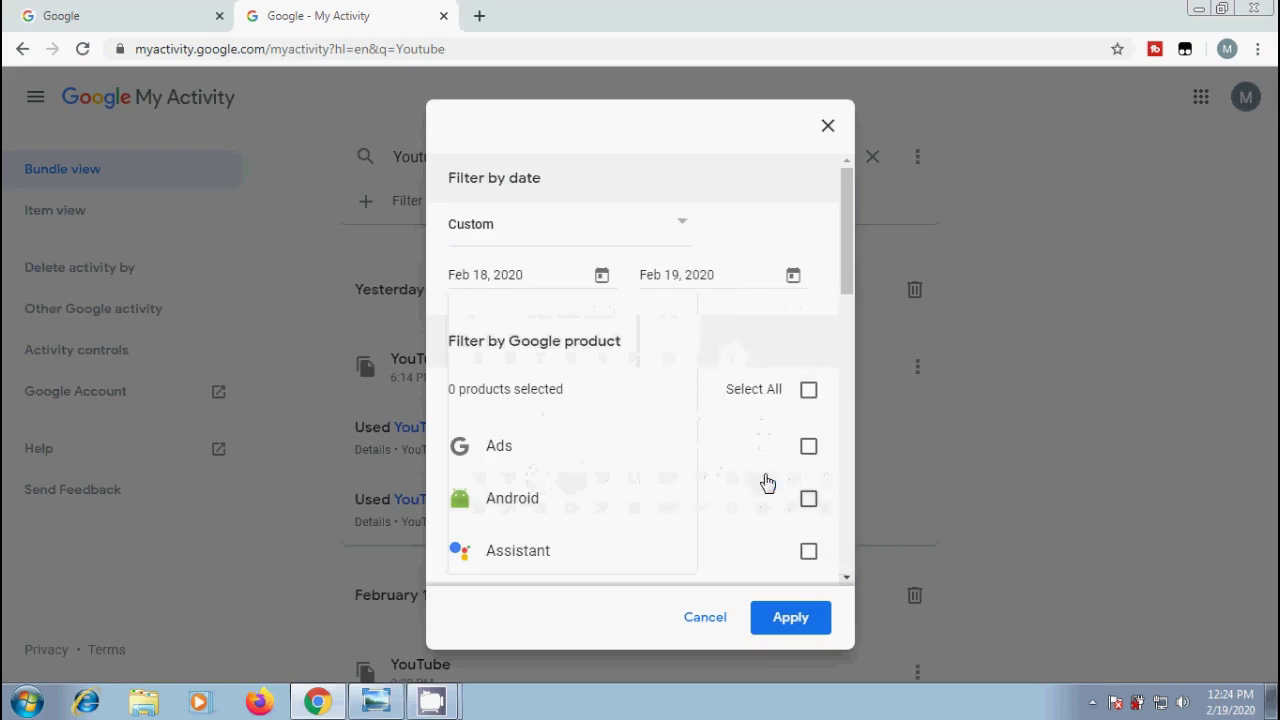
left_click(792, 618)
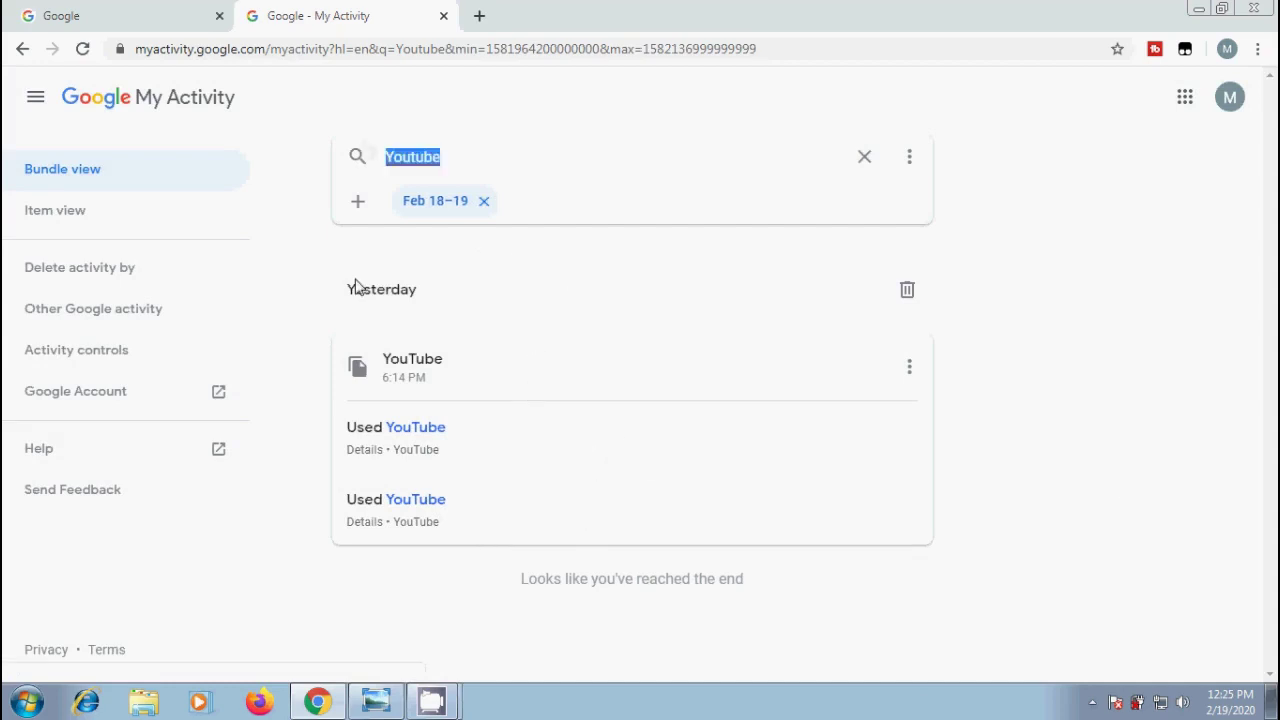
- Search 'Google', remove the Feb 18–19 date chip, and clear the search text
type("Google")
key("Return")
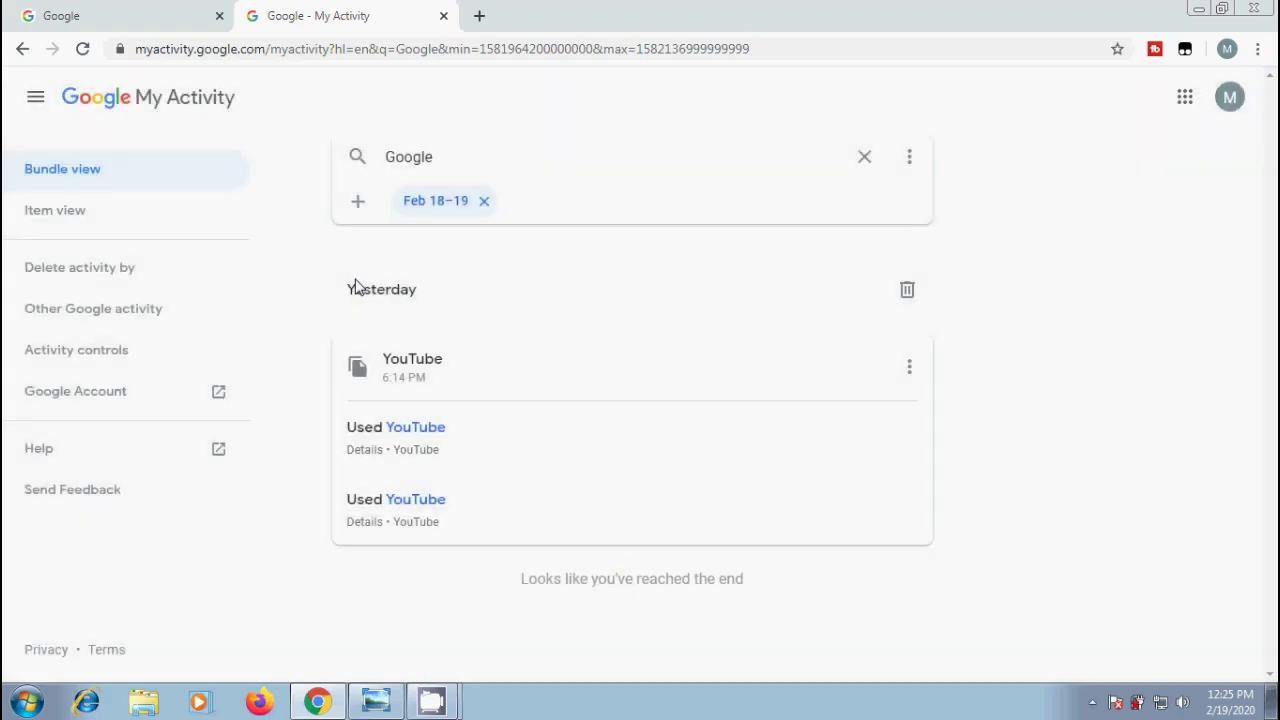
left_click(485, 203)
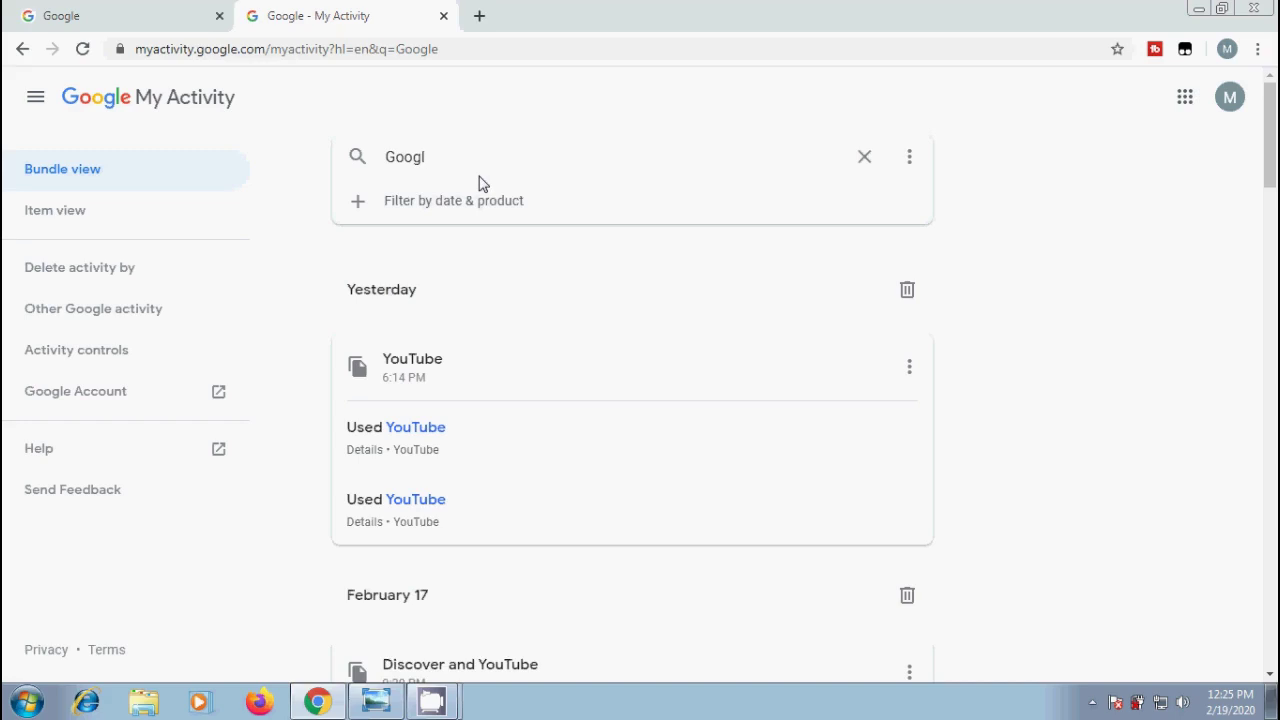
key("BackSpace")
key("BackSpace")
key("BackSpace")
key("BackSpace")
key("BackSpace")
- Tick Chrome in the date & product filter and apply it
left_click(476, 212)
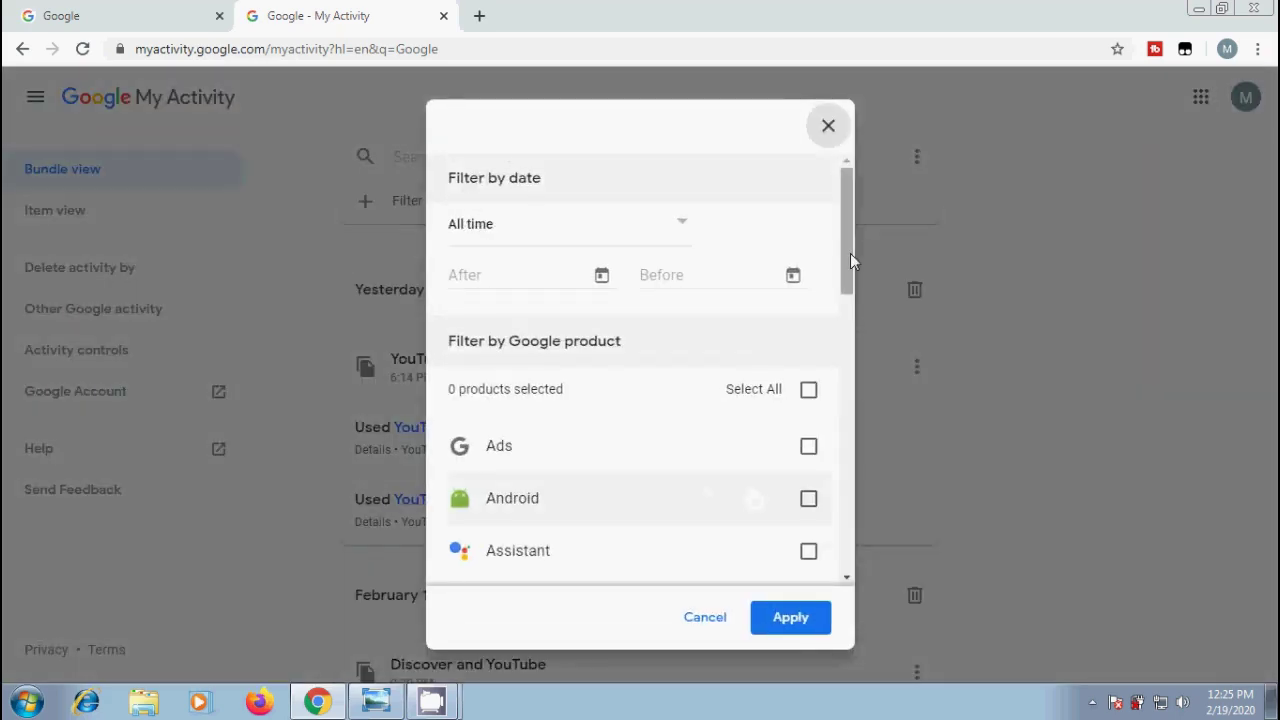
left_click_drag(850, 253, 847, 298)
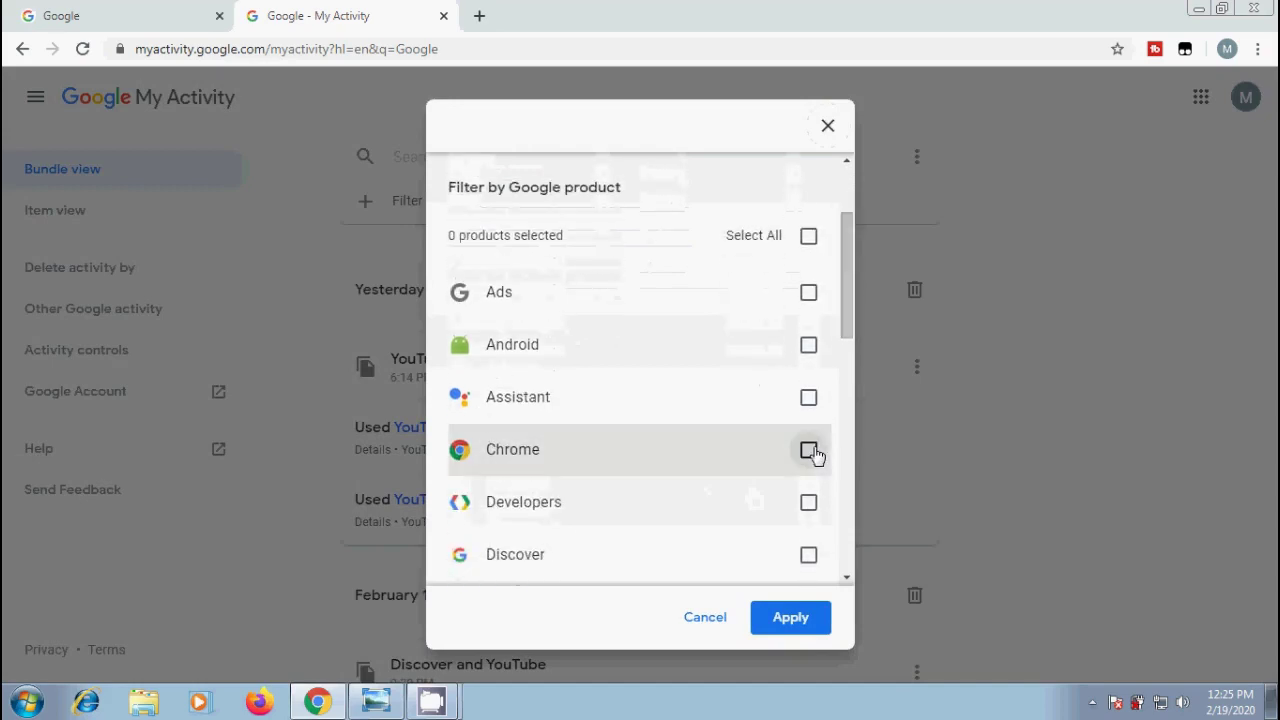
left_click(808, 450)
left_click(790, 617)
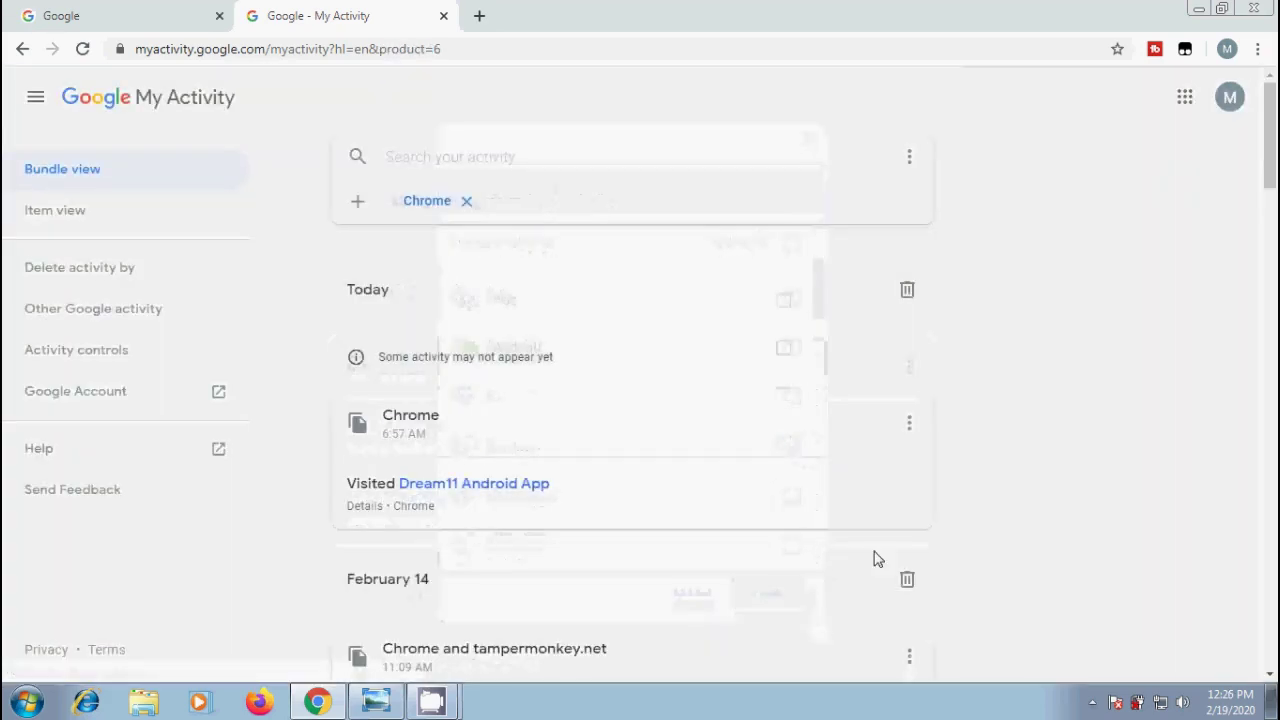
left_click_drag(1268, 162, 1268, 130)
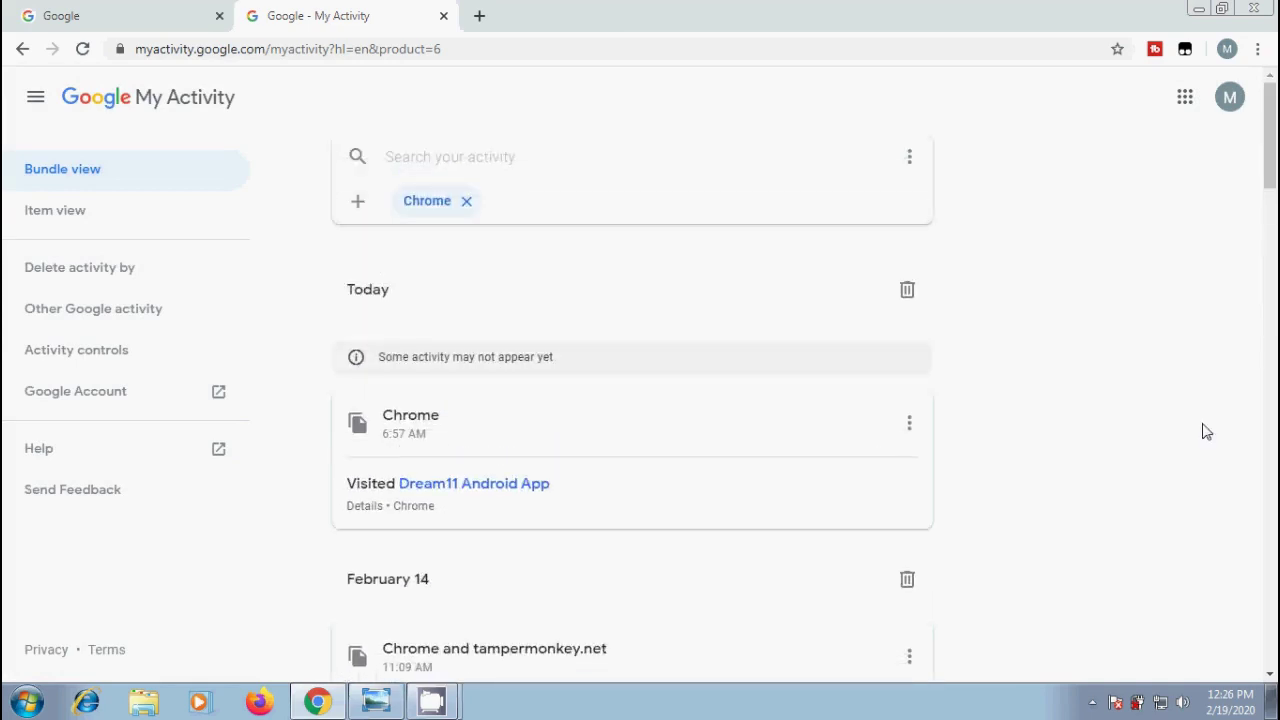
- Delete today's Chrome entry and the Chrome activity from February 14, 12 and 11
left_click(910, 426)
left_click(942, 522)
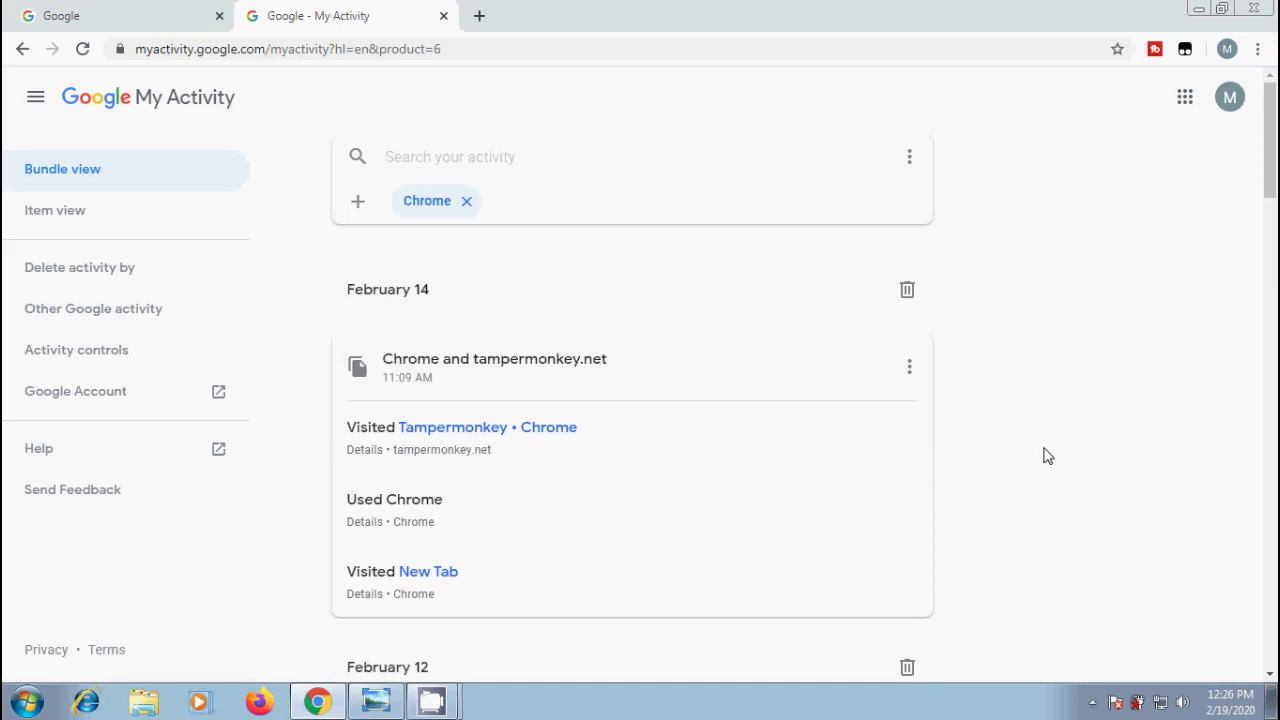
left_click(907, 289)
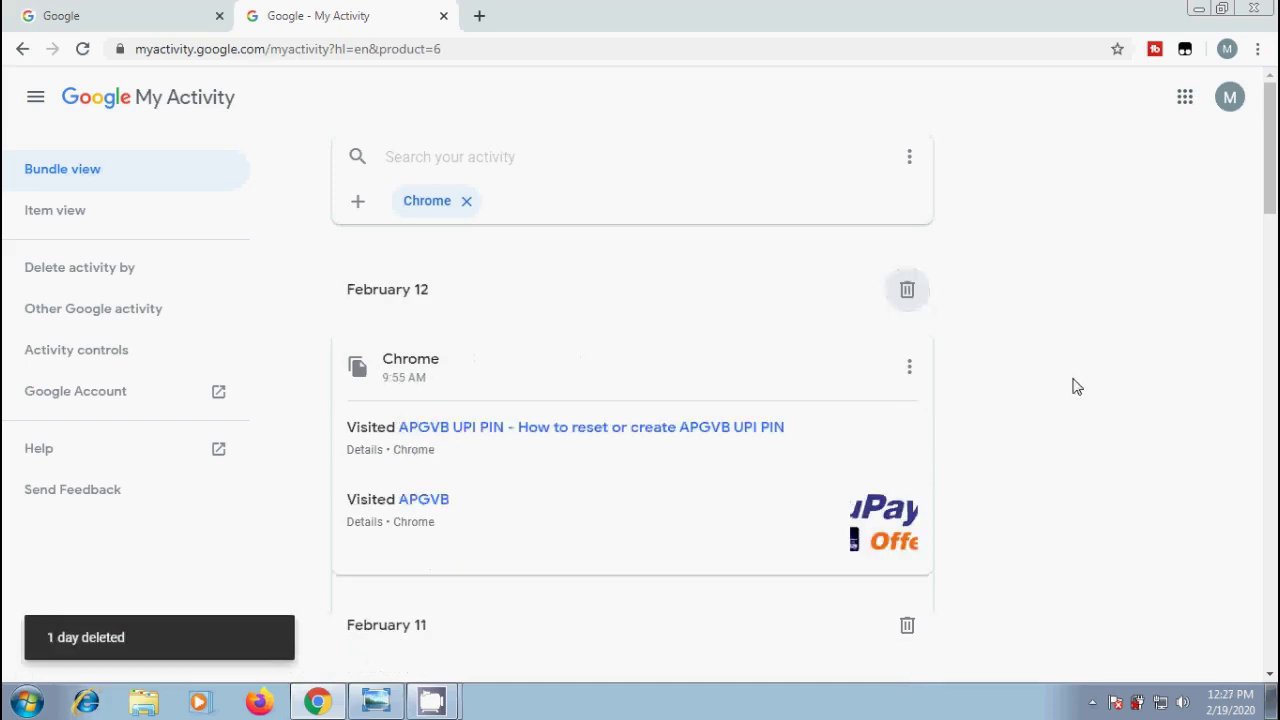
left_click(908, 290)
left_click(904, 291)
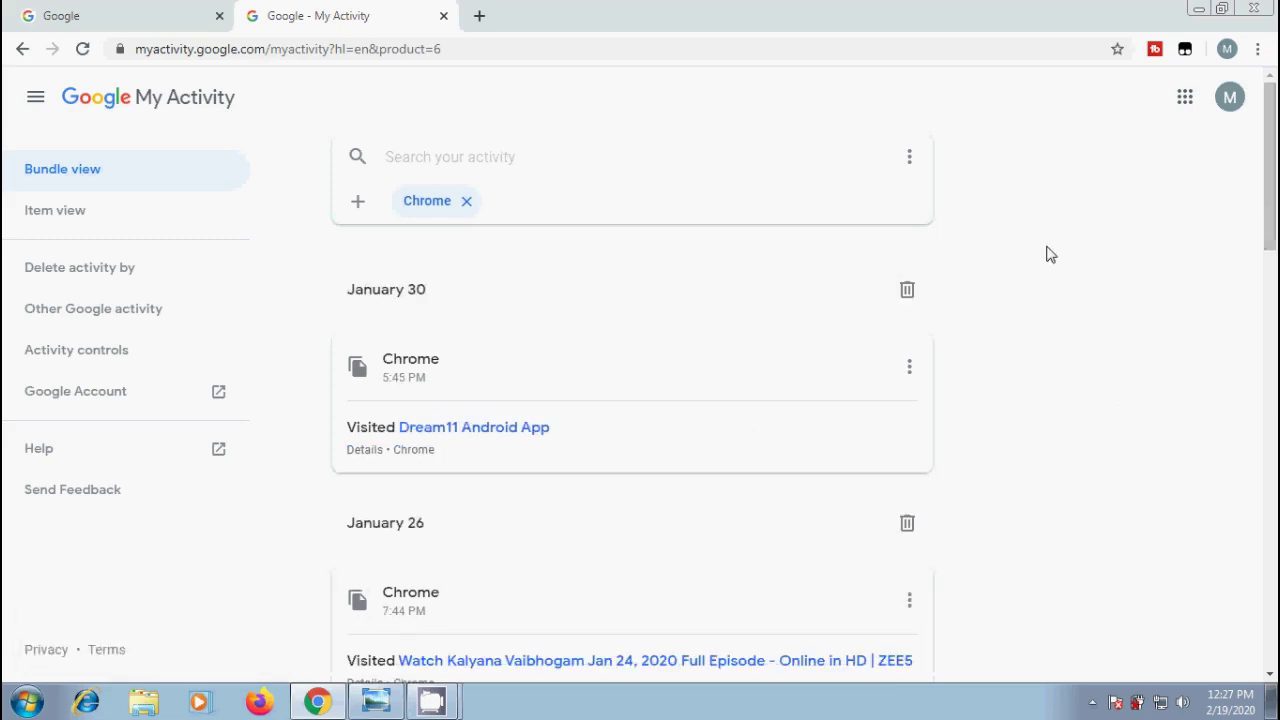
- Delete every Chrome-filtered activity result, then bring the Delete Activities Manually slide forward in Photo Viewer
left_click(910, 158)
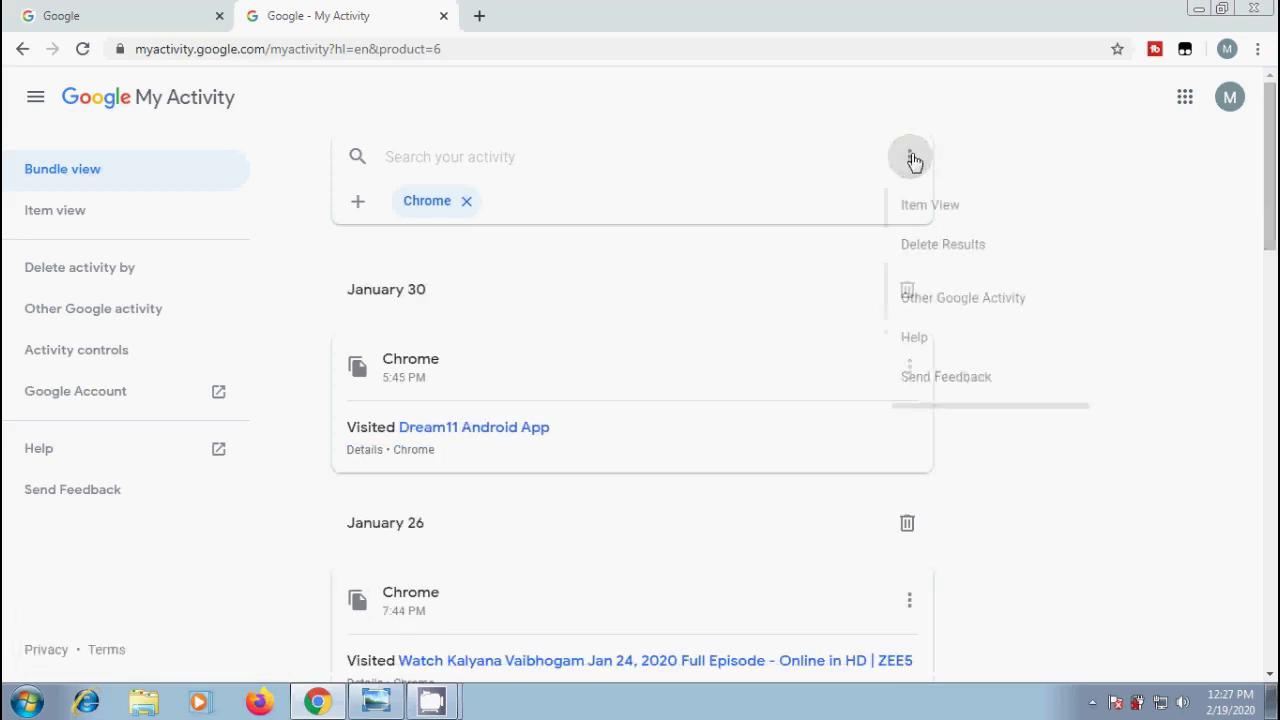
left_click(968, 260)
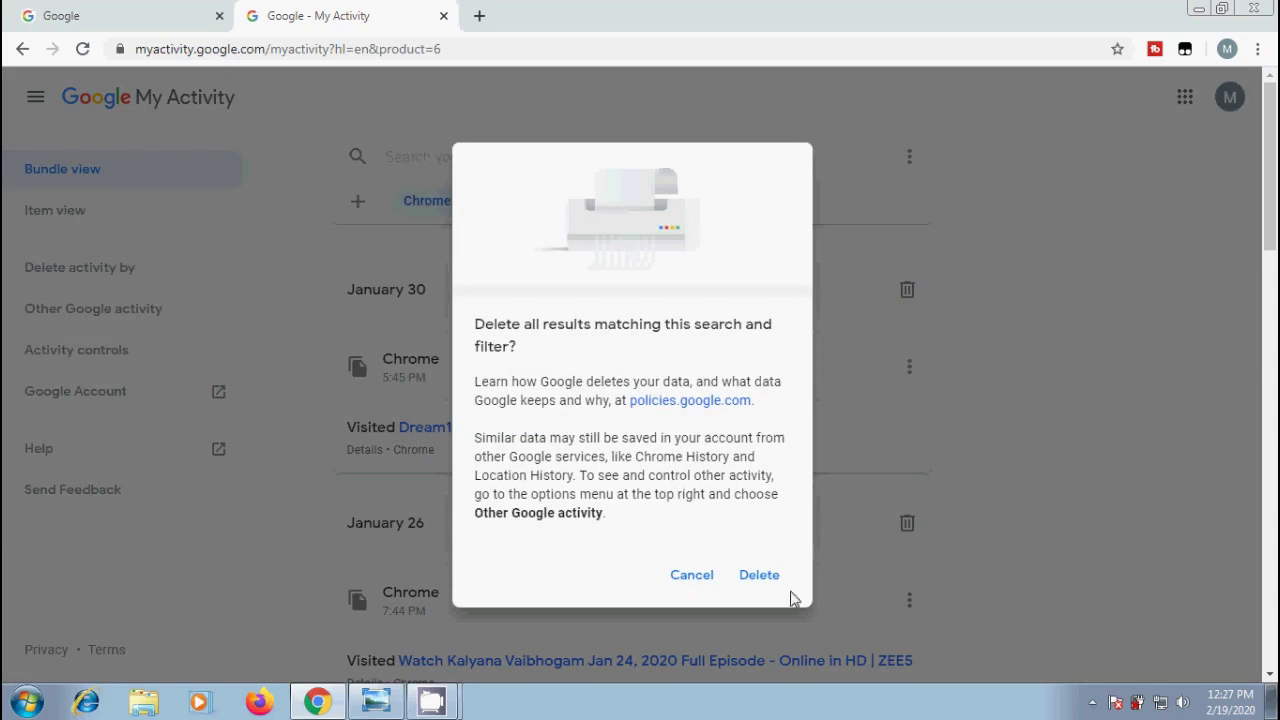
left_click(697, 577)
left_click(376, 701)
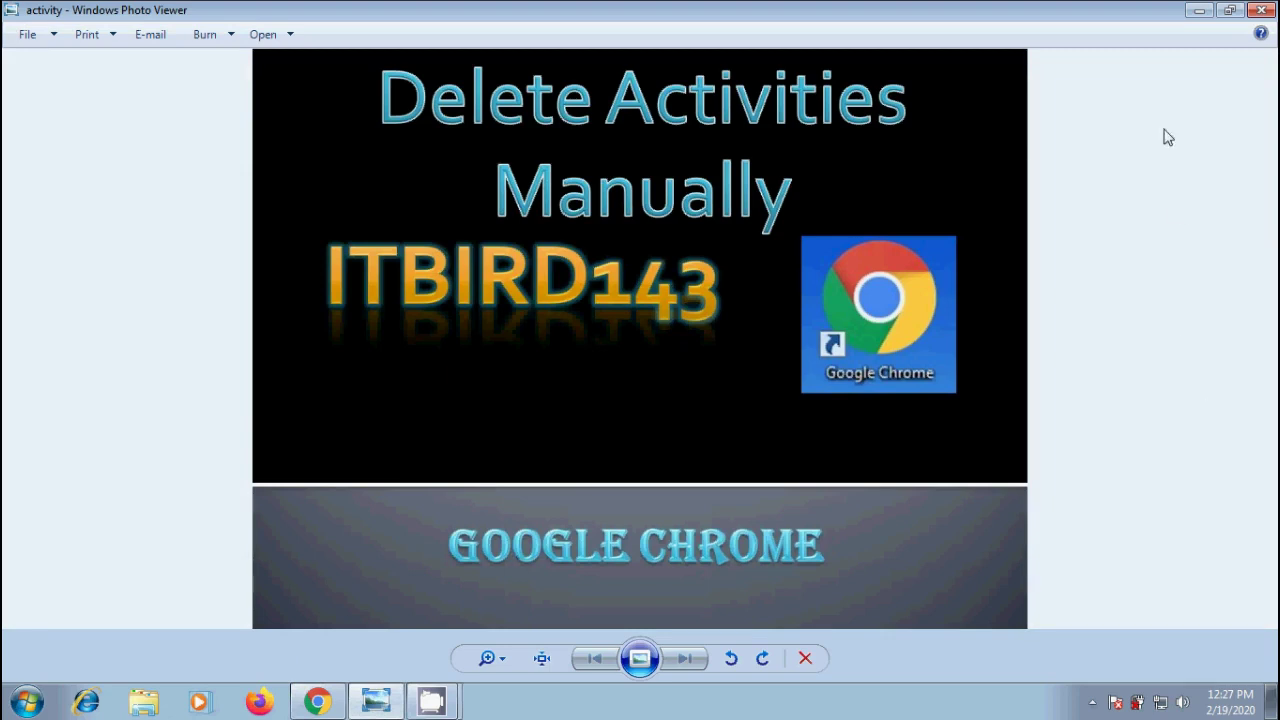
- Minimize Windows Photo Viewer and the Chrome window to reveal the desktop with CamStudio
left_click(1199, 10)
left_click(1200, 9)
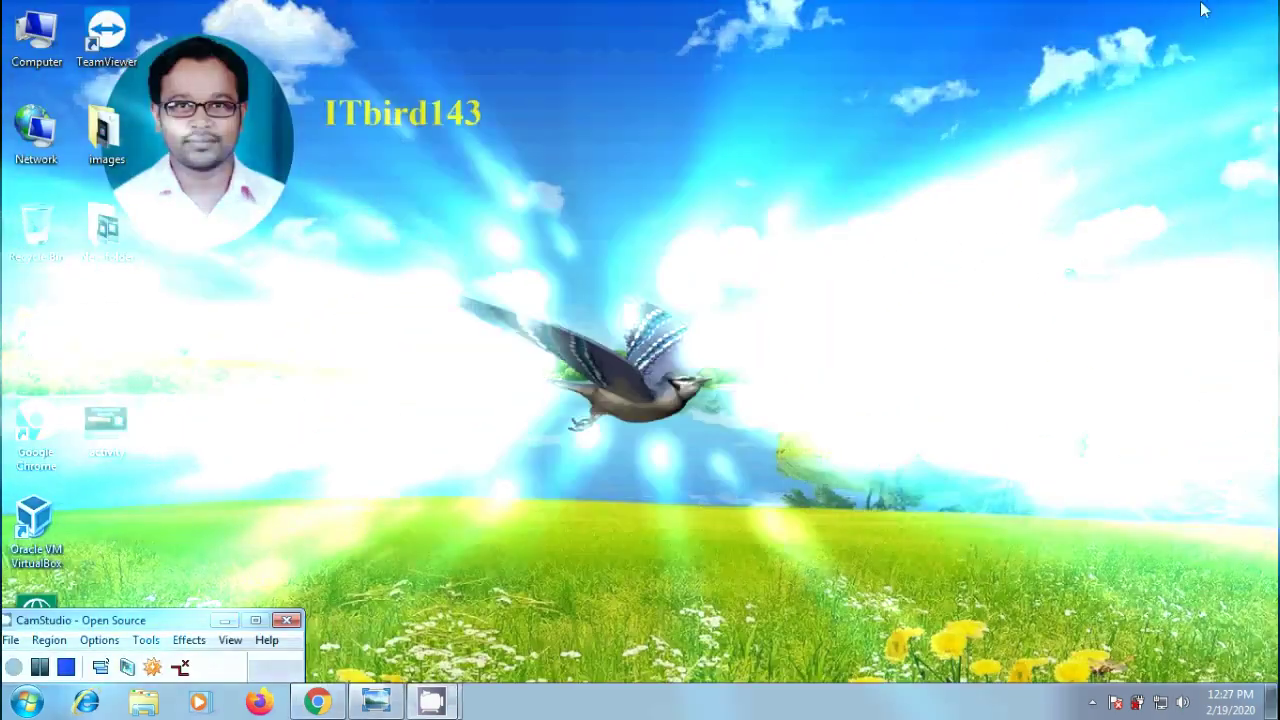